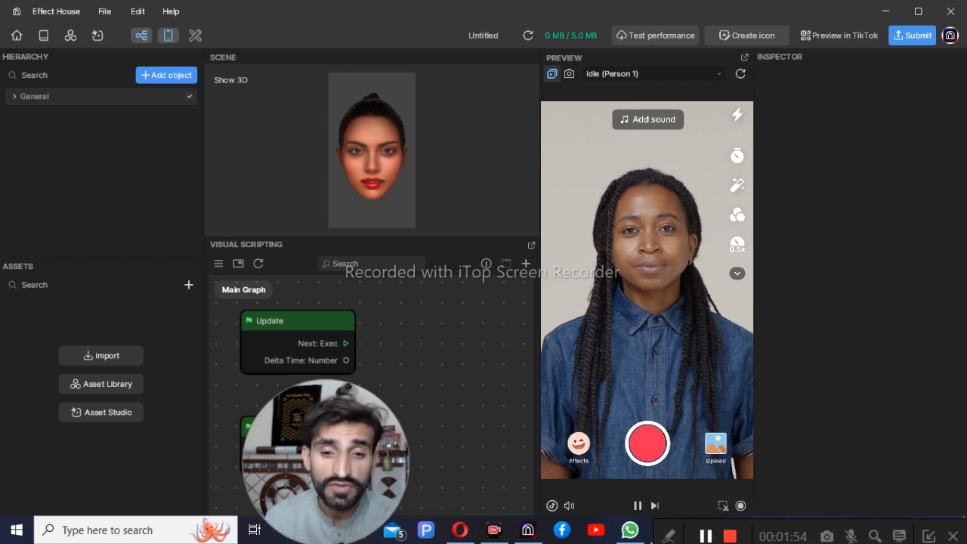
pyautogui.moveTo(529, 531)
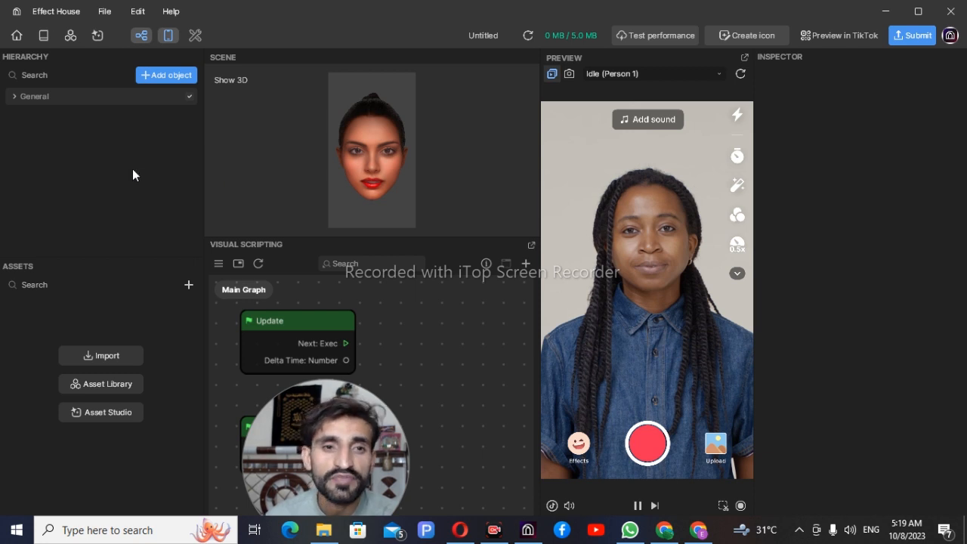
pyautogui.moveTo(331, 437); pyautogui.dragTo(354, 435)
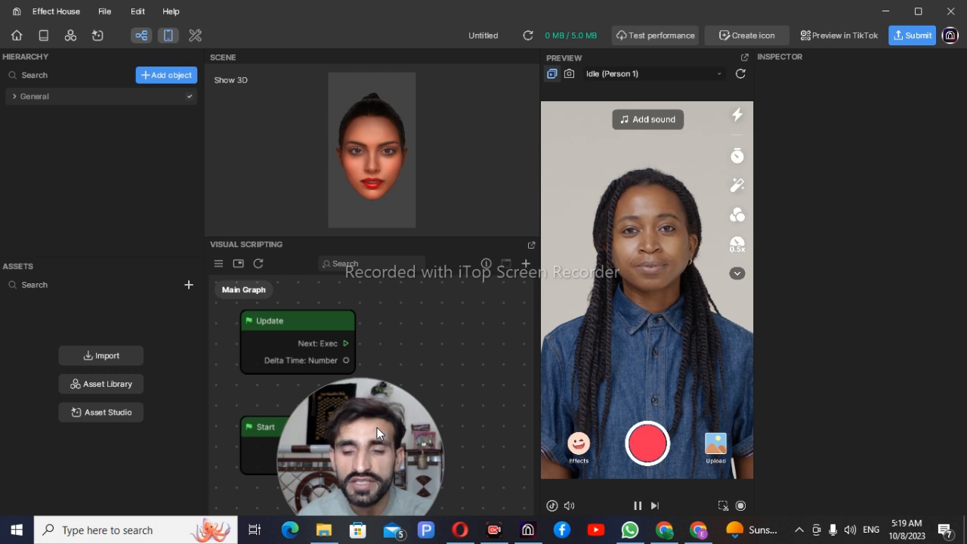
pyautogui.moveTo(334, 456); pyautogui.dragTo(840, 465)
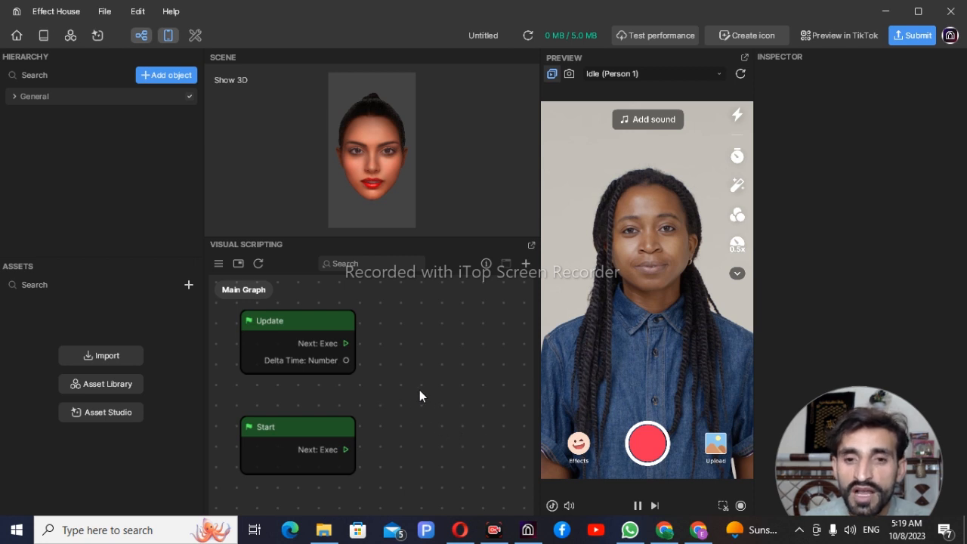
pyautogui.scroll(-1, 421, 391)
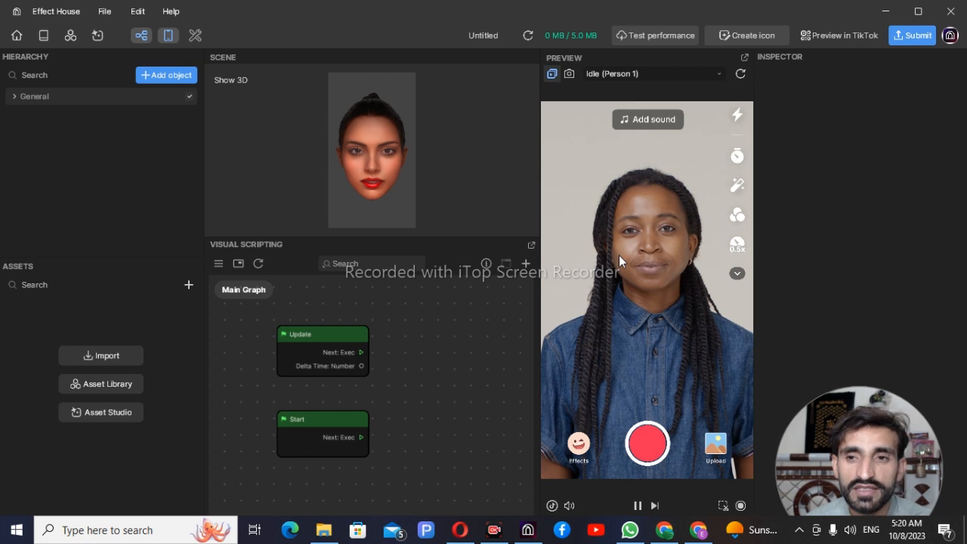
pyautogui.moveTo(854, 450); pyautogui.dragTo(874, 418)
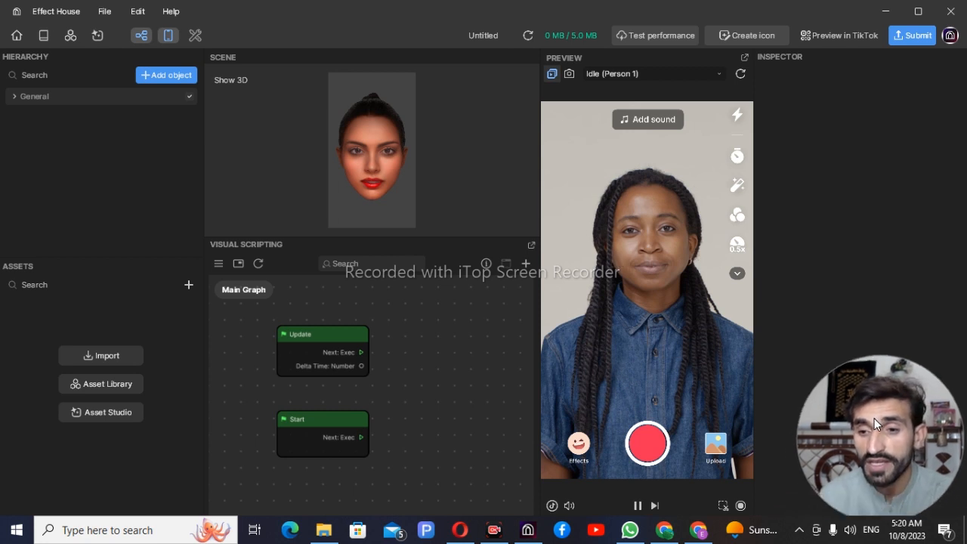
# - Change the preview media from Idle (Person 1) to the Ground environment
pyautogui.click(713, 72)
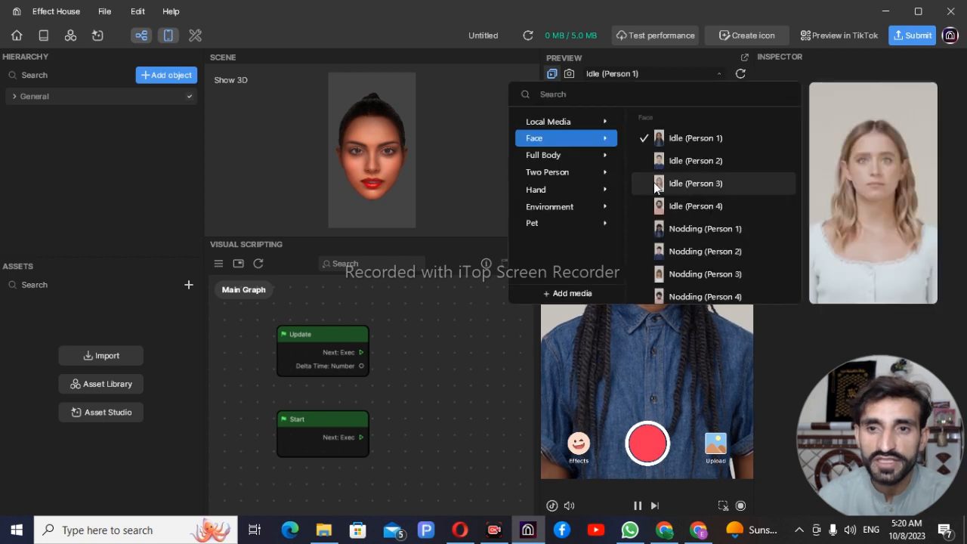
pyautogui.moveTo(560, 188)
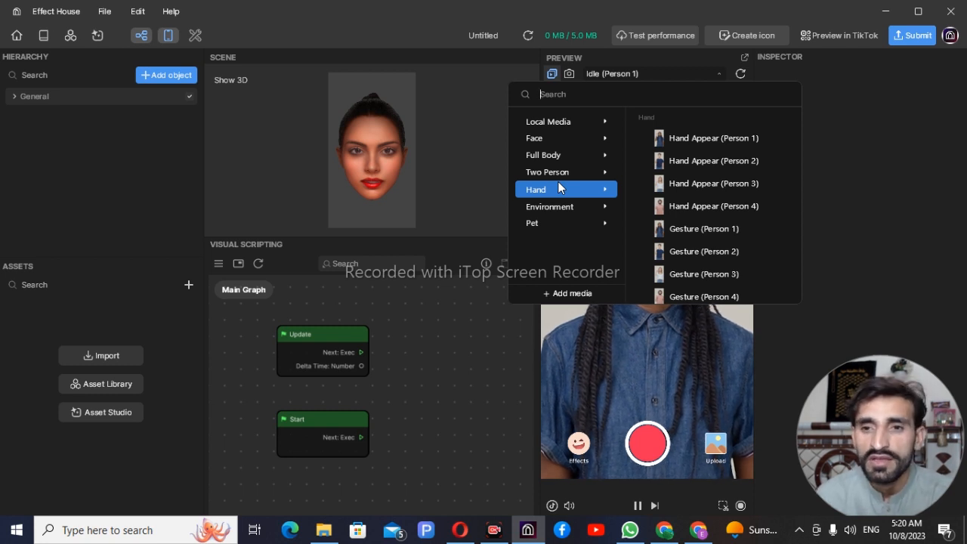
pyautogui.moveTo(586, 210)
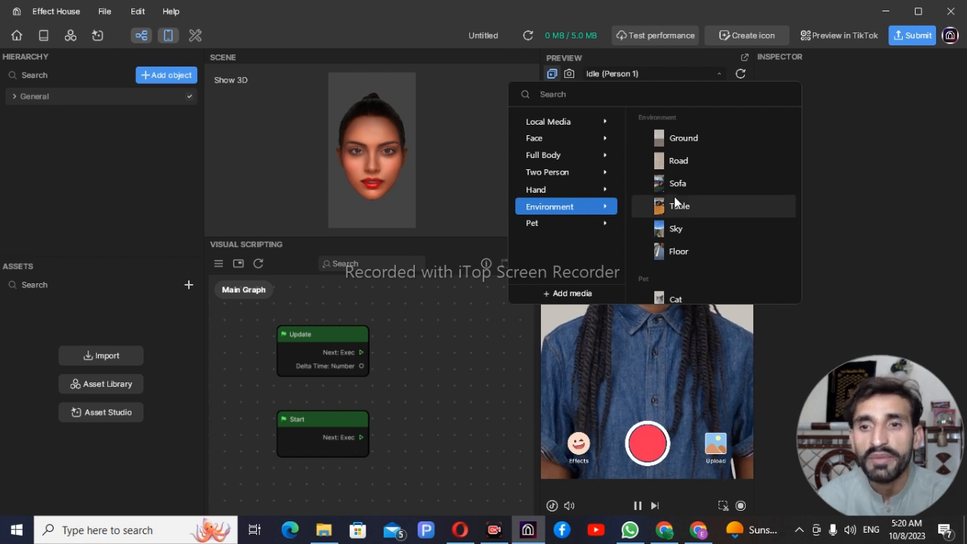
pyautogui.click(684, 140)
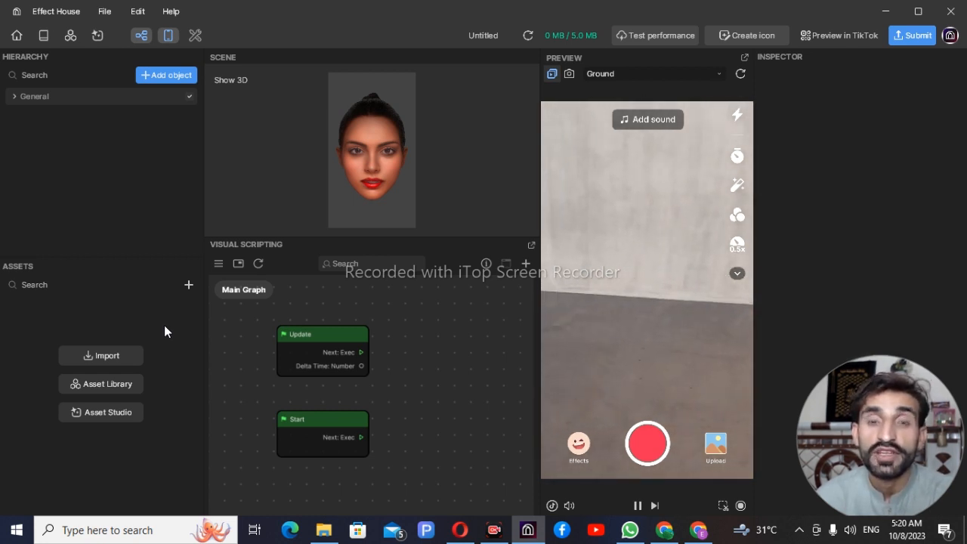
pyautogui.click(188, 285)
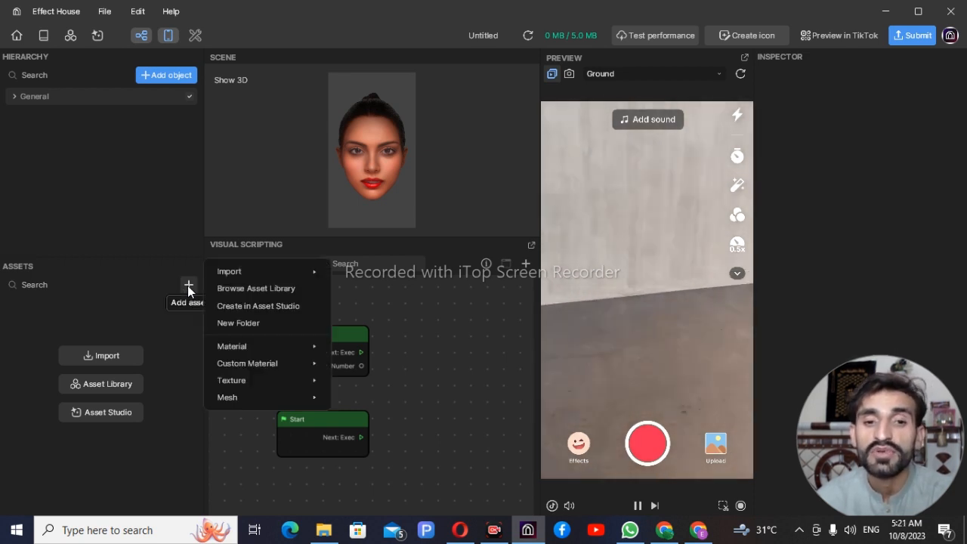
pyautogui.moveTo(237, 270)
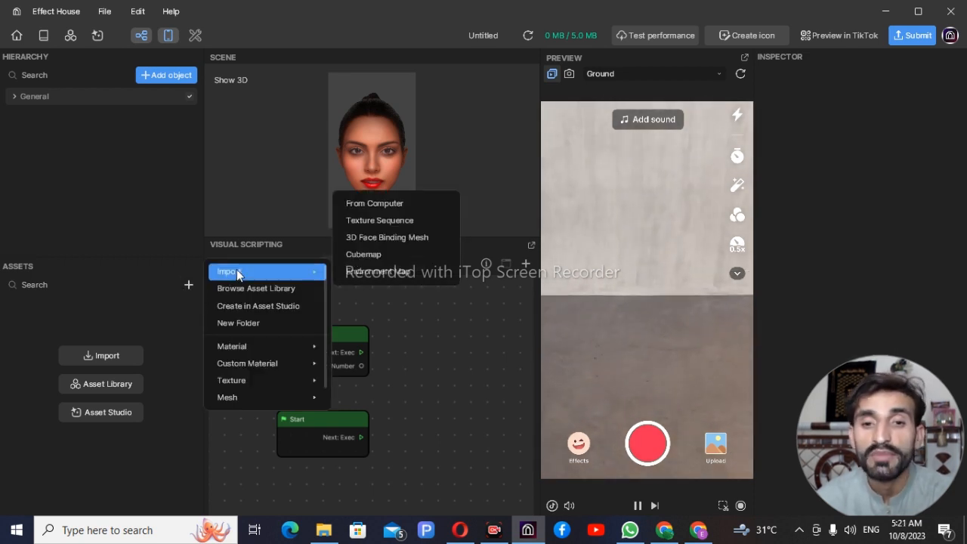
pyautogui.click(398, 205)
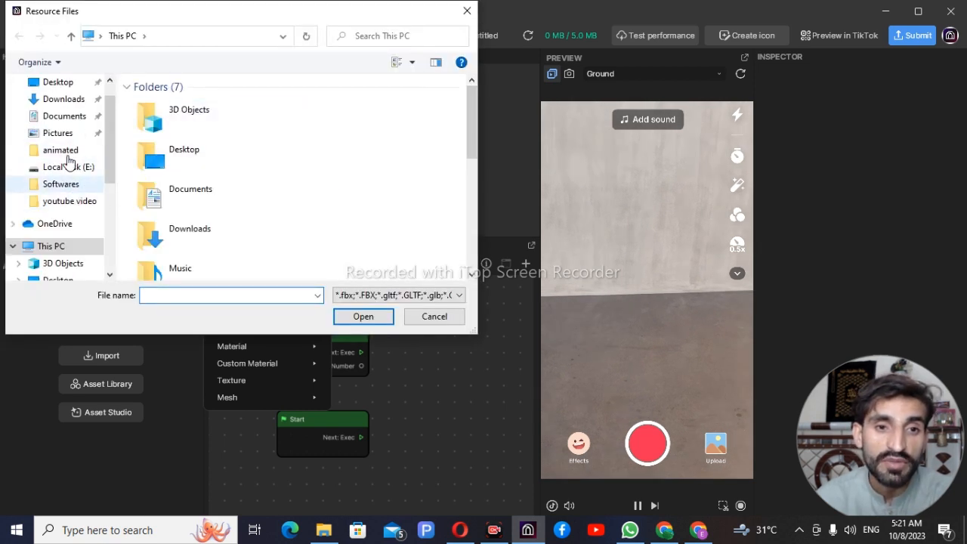
pyautogui.click(75, 103)
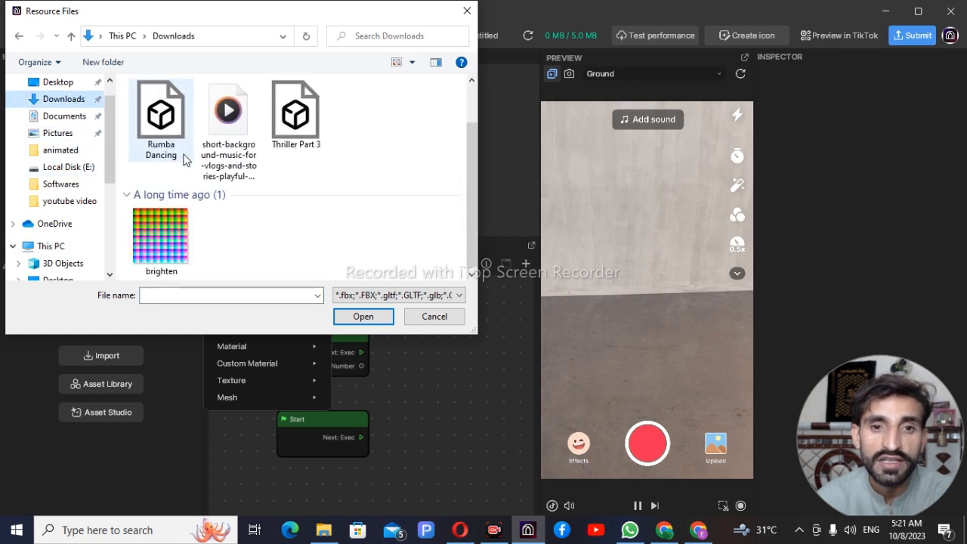
pyautogui.scroll(1, 187, 161)
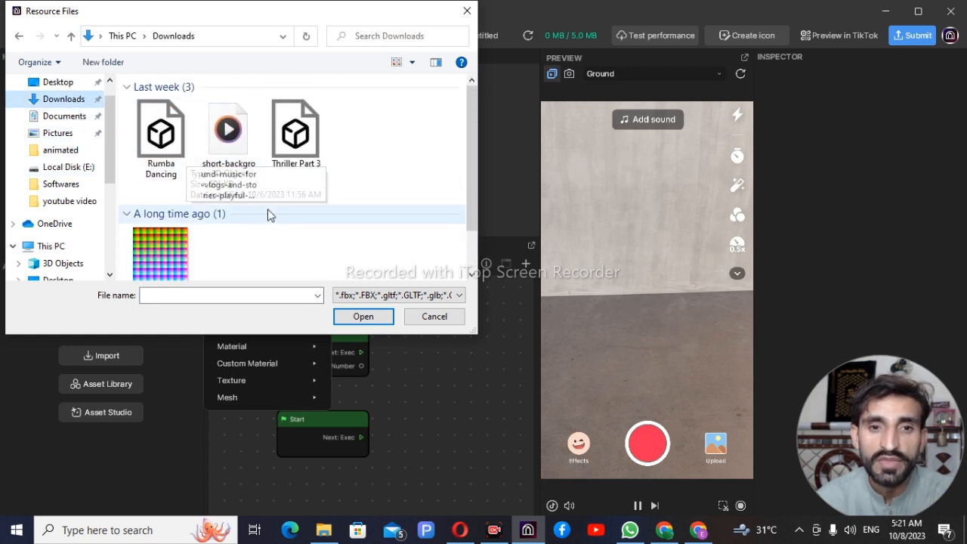
pyautogui.click(167, 154)
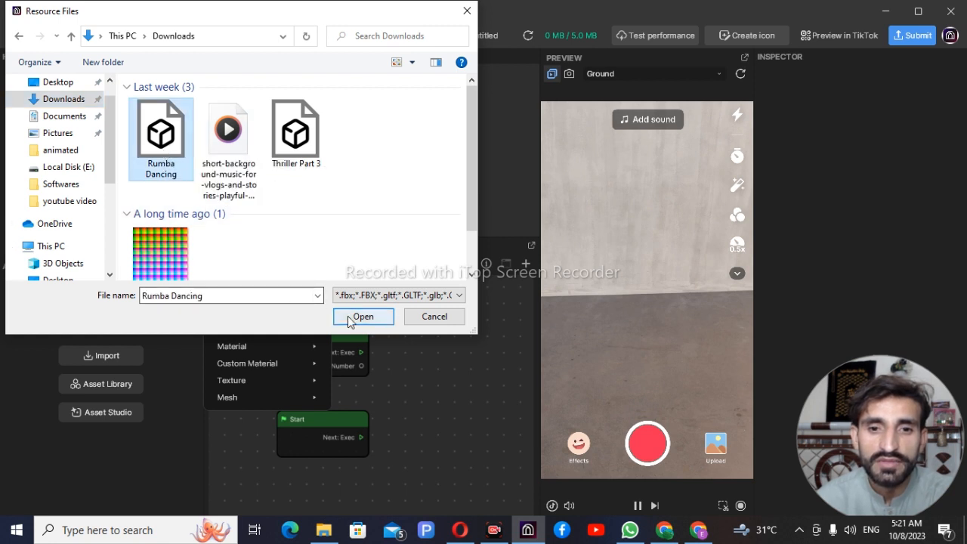
pyautogui.click(365, 212)
# - Switch to File Explorer and try to add finn1 from the finn-the-human-adventure-time--- archive's source folder to the project assets
pyautogui.click(325, 532)
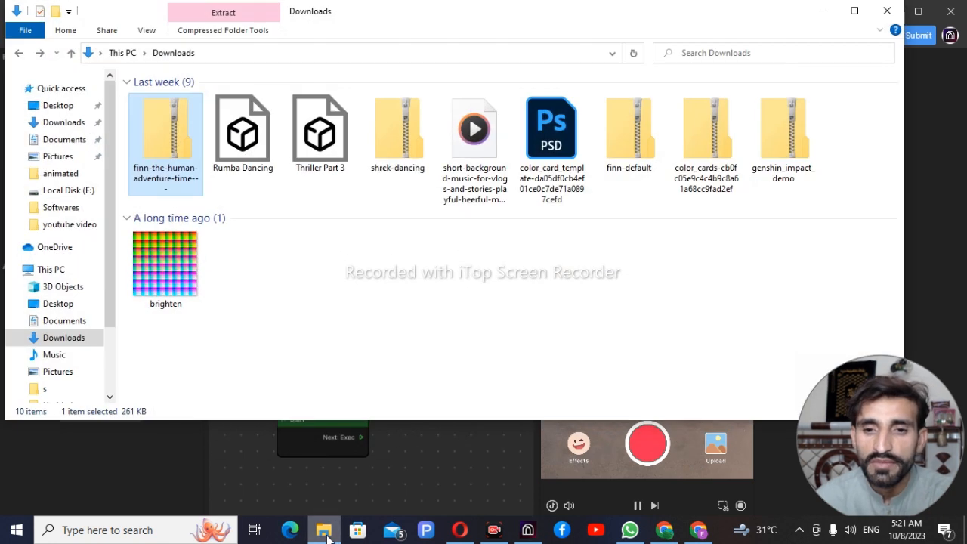
pyautogui.doubleClick(165, 151)
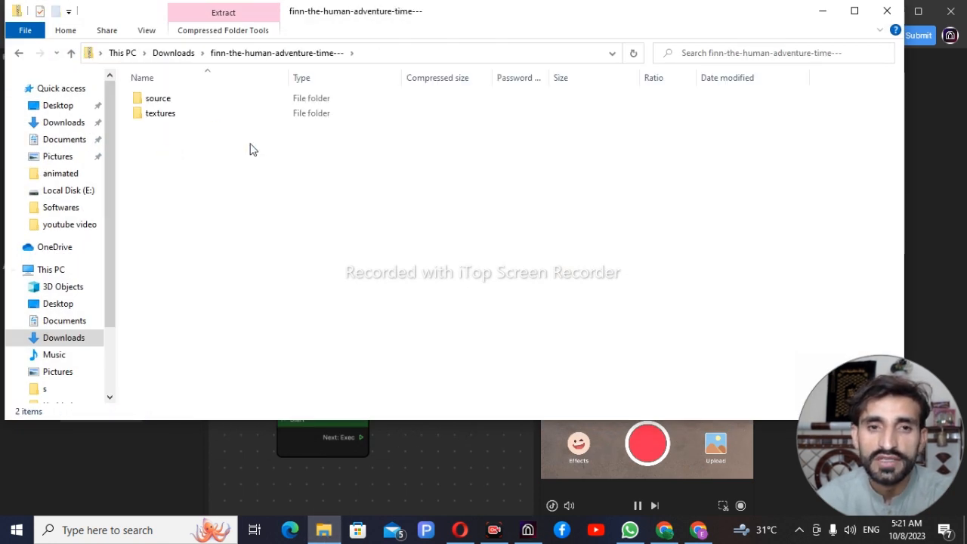
pyautogui.doubleClick(168, 101)
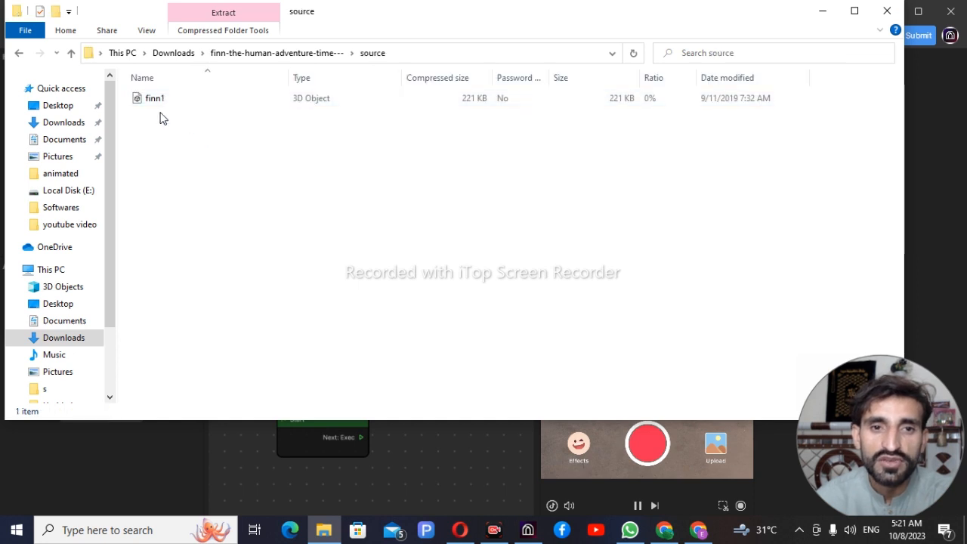
pyautogui.moveTo(140, 102); pyautogui.dragTo(79, 495)
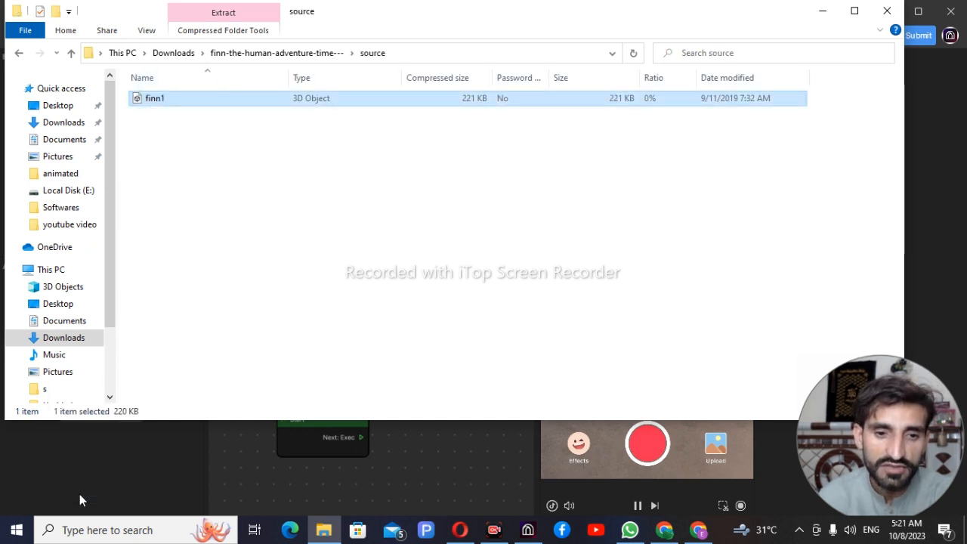
pyautogui.click(823, 11)
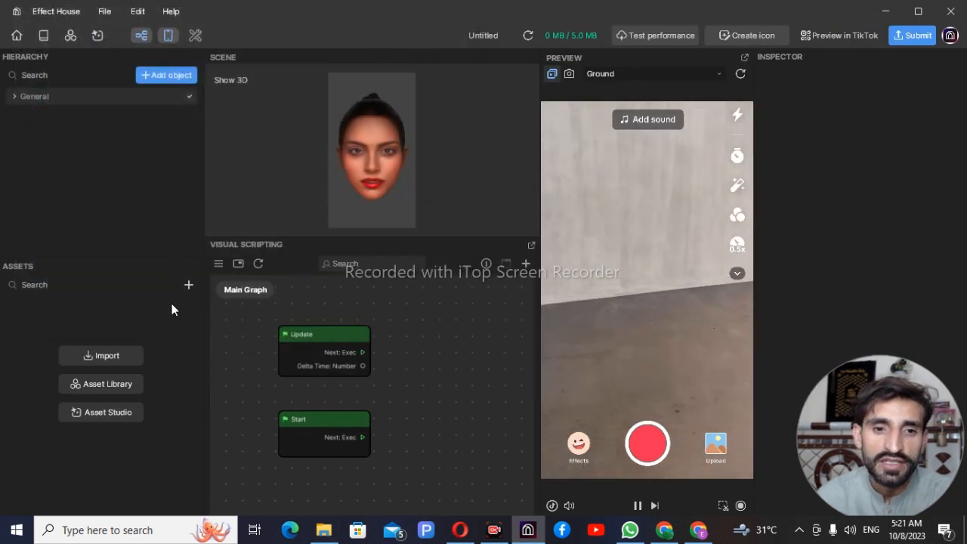
# - Bring File Explorer back, place its window beside the project's assets, and try again to add the finn1 model to them
pyautogui.click(323, 530)
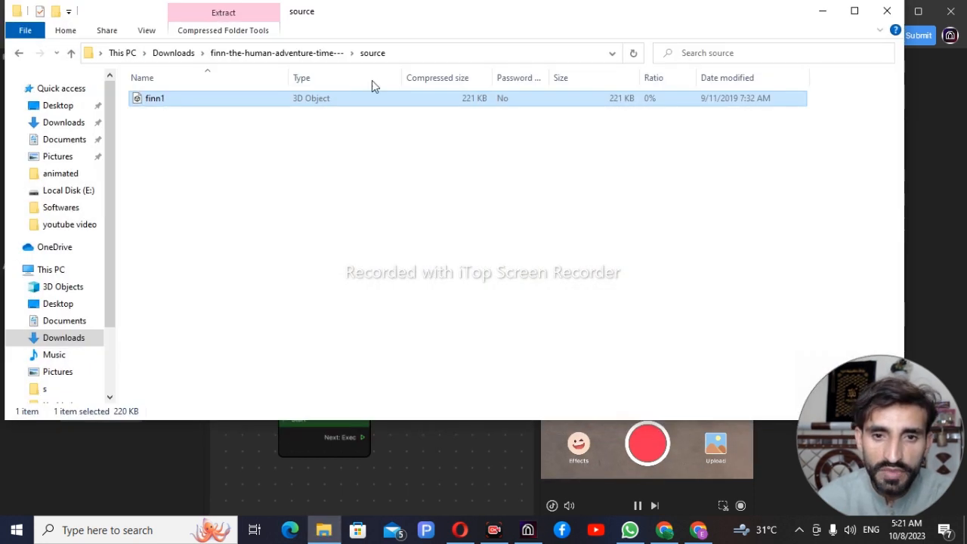
pyautogui.moveTo(148, 5); pyautogui.dragTo(258, 6)
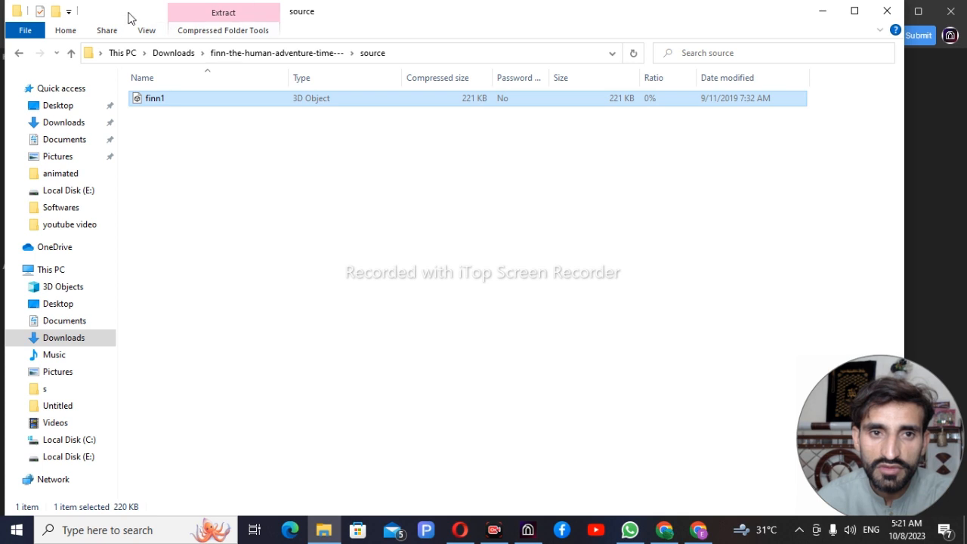
pyautogui.moveTo(128, 18); pyautogui.dragTo(566, 15)
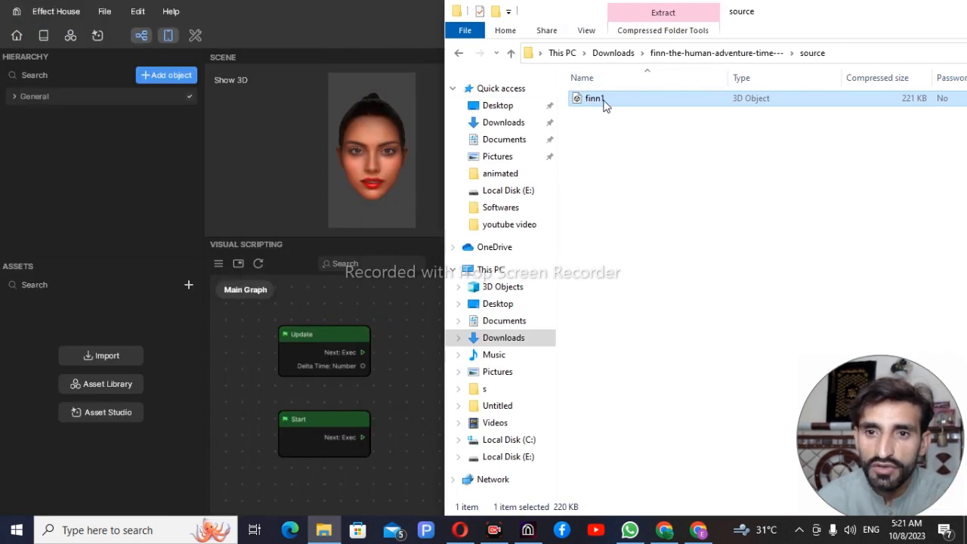
pyautogui.moveTo(605, 106); pyautogui.dragTo(67, 428)
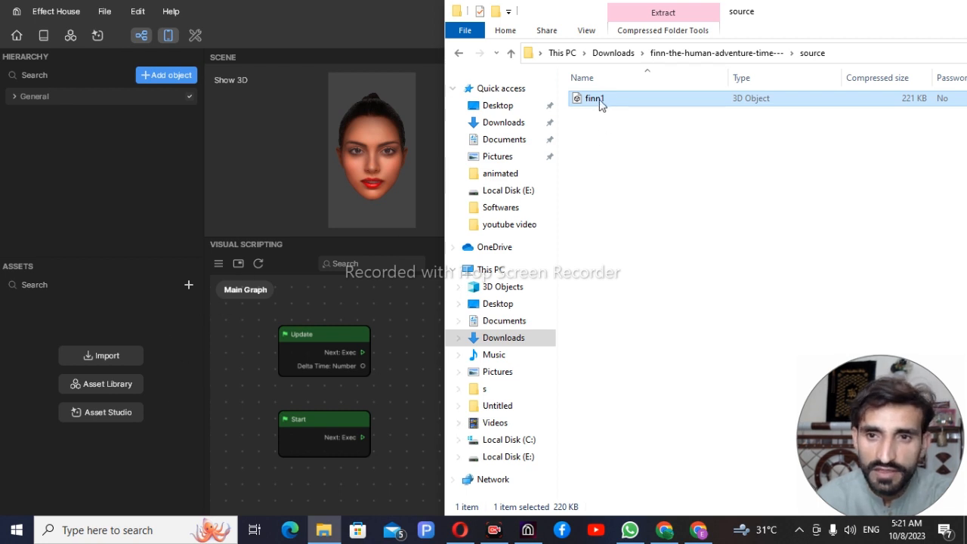
pyautogui.moveTo(600, 104); pyautogui.dragTo(141, 379)
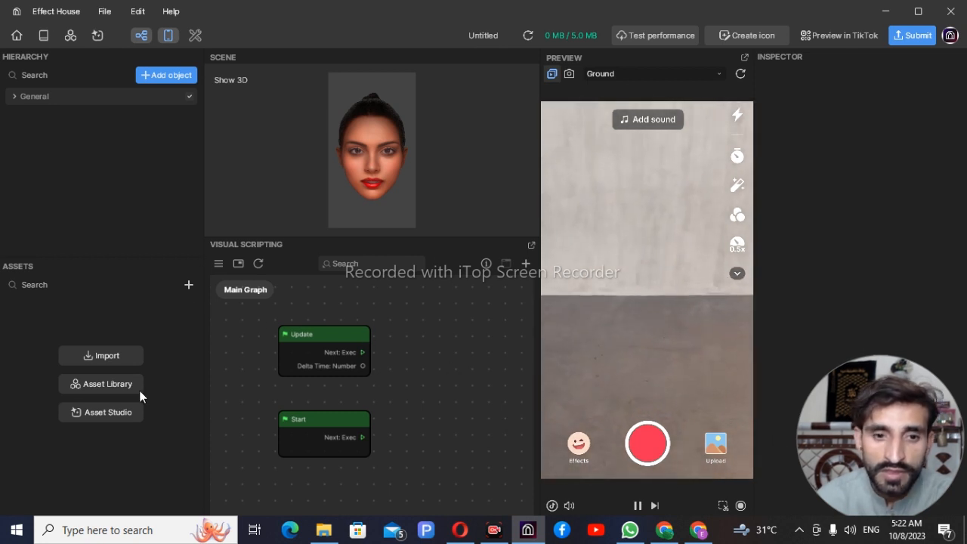
# - Import the Thriller Part 3 FBX model from the computer's Downloads folder into the assets, using the default import options
pyautogui.click(189, 286)
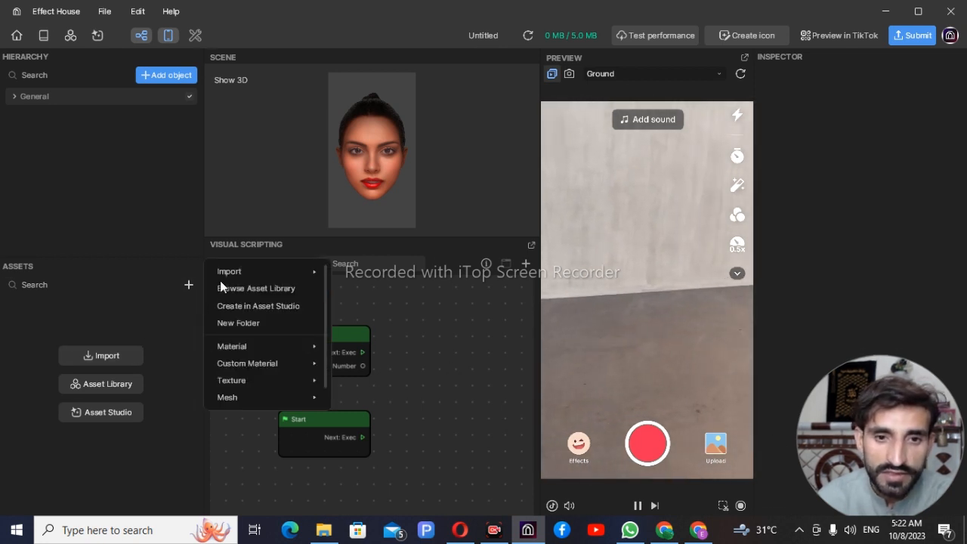
pyautogui.moveTo(227, 272)
pyautogui.click(380, 203)
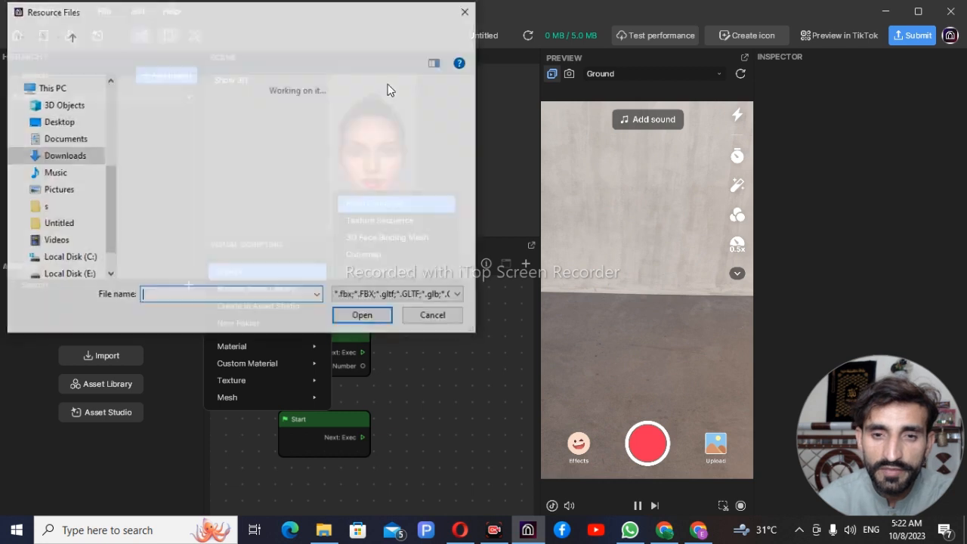
pyautogui.click(300, 125)
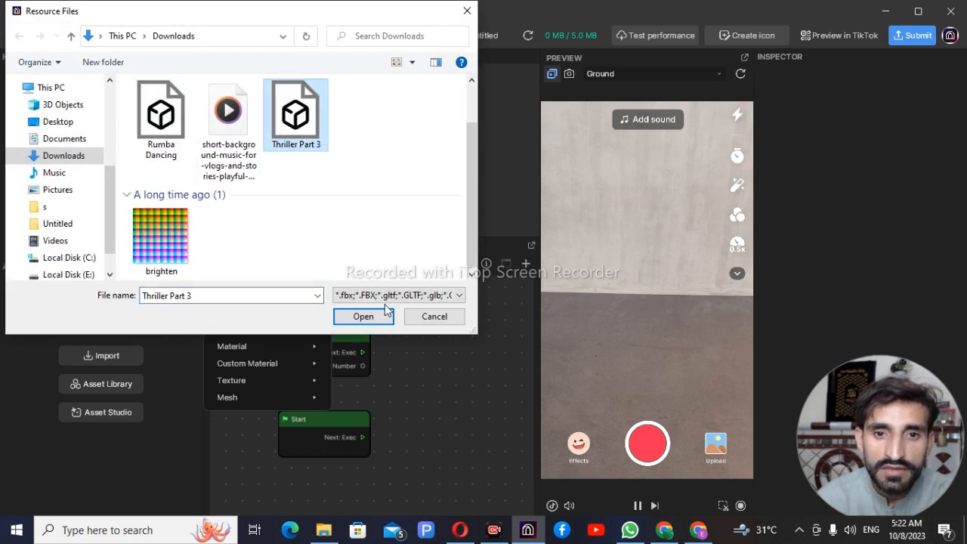
pyautogui.click(364, 316)
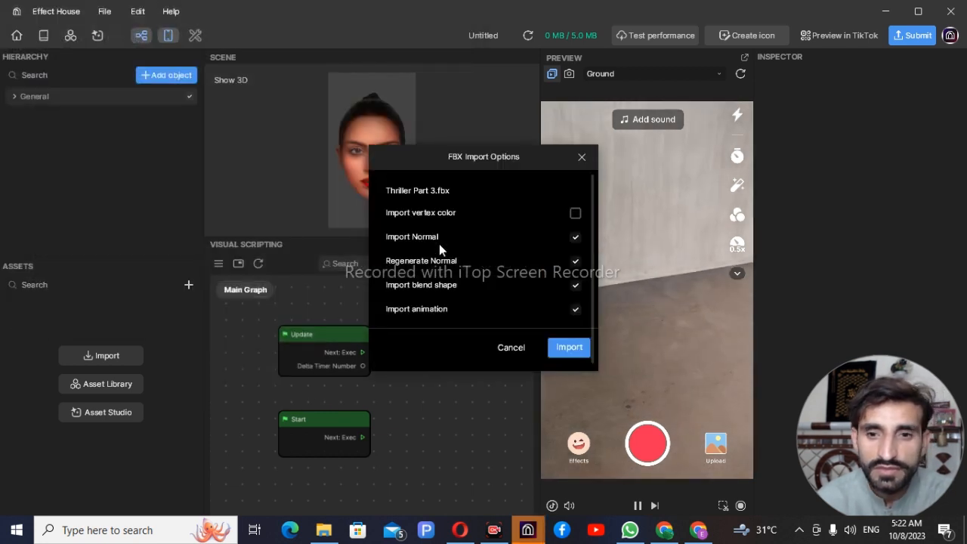
pyautogui.click(558, 347)
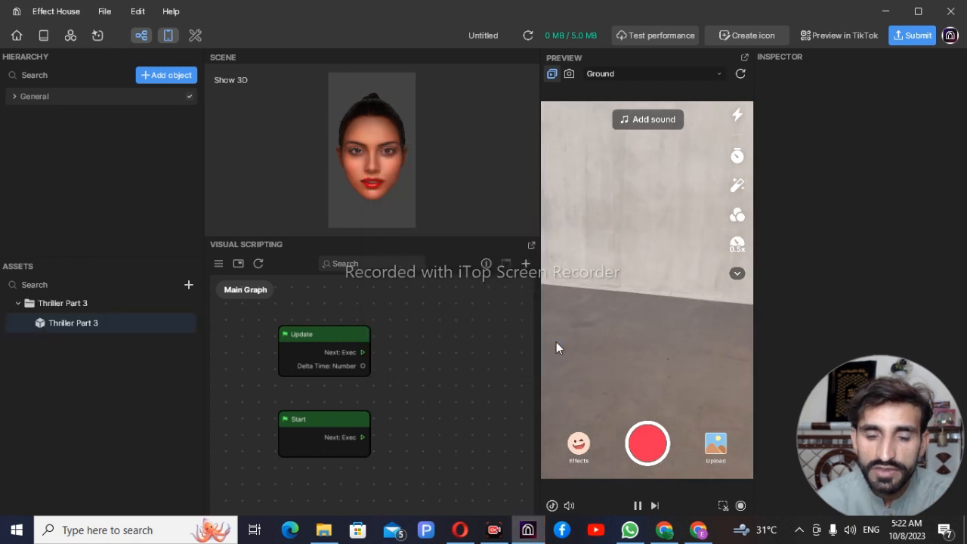
# - Add the imported Thriller Part 3 model to the scene hierarchy
pyautogui.click(89, 326)
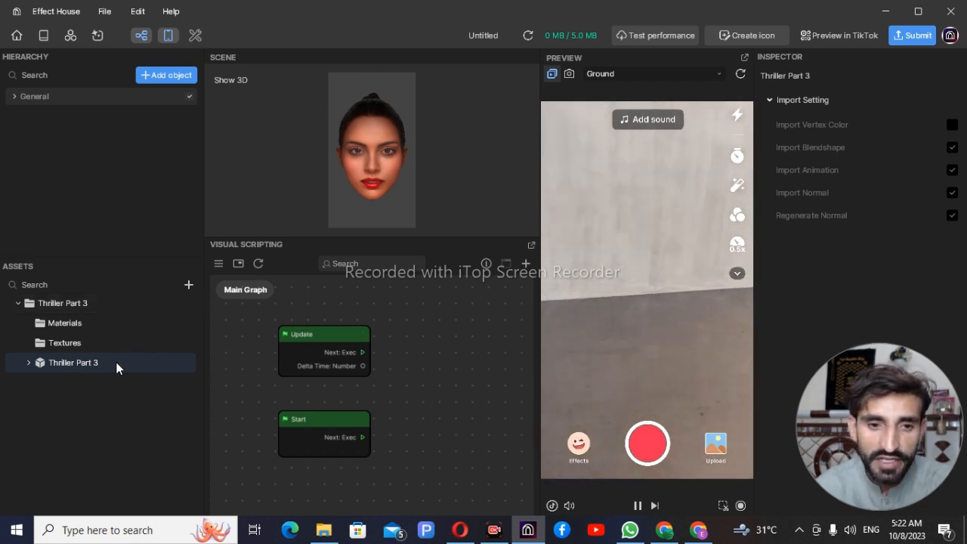
pyautogui.moveTo(117, 368); pyautogui.dragTo(102, 175)
pyautogui.moveTo(96, 135); pyautogui.dragTo(96, 136)
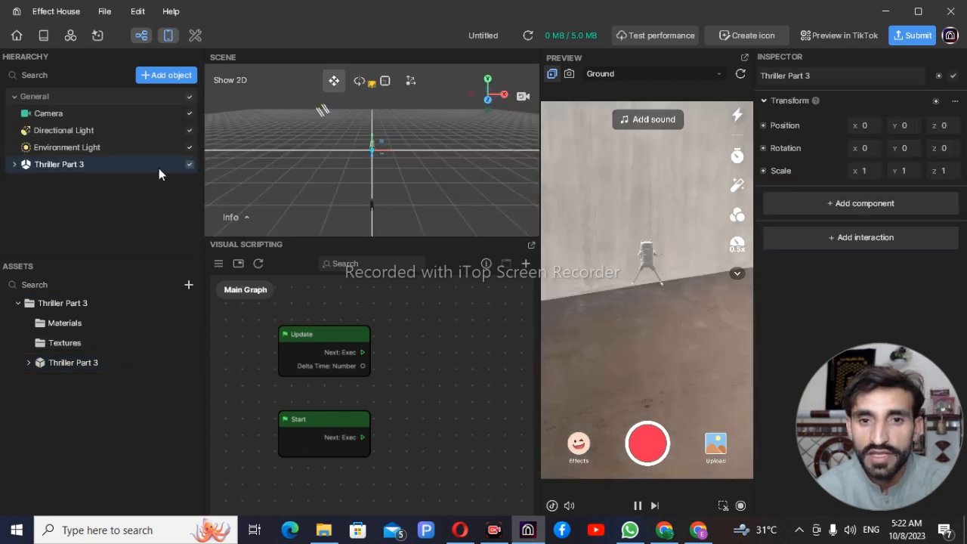
# - Scale the Thriller Part 3 model up to about 2.5 along Y, and adjust its width along X
pyautogui.moveTo(871, 435); pyautogui.dragTo(475, 432)
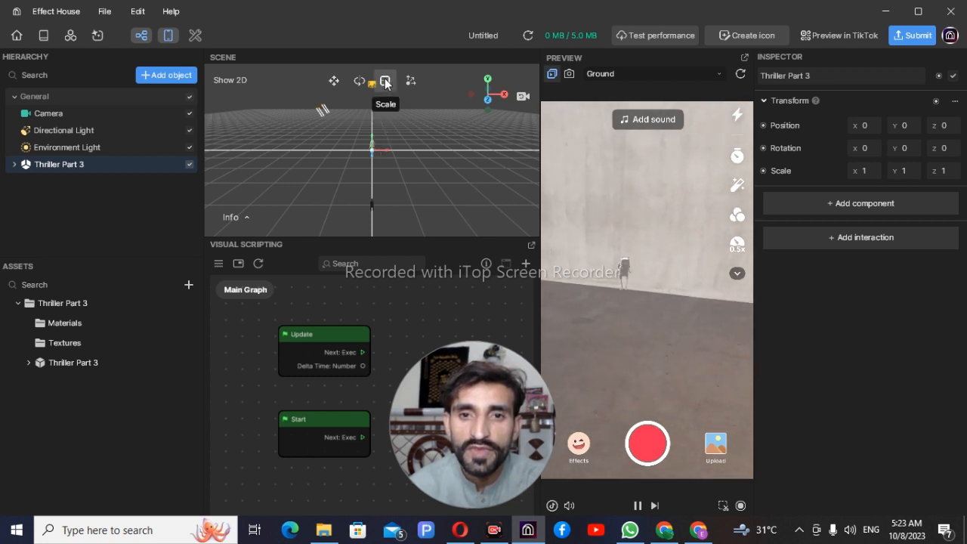
pyautogui.moveTo(372, 115); pyautogui.dragTo(373, 106)
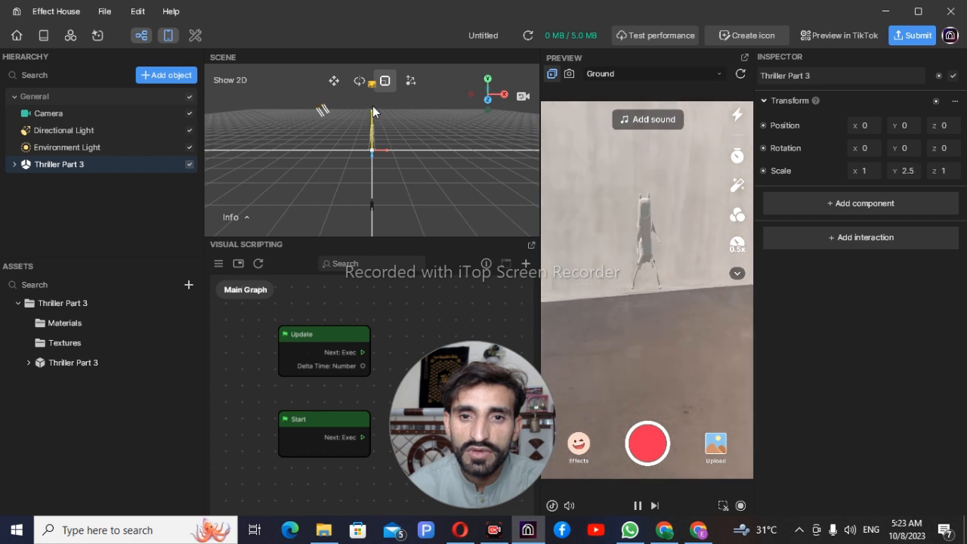
pyautogui.moveTo(385, 150)
pyautogui.mouseDown()
pyautogui.moveTo(462, 152)
pyautogui.moveTo(371, 162)
pyautogui.moveTo(371, 205)
pyautogui.moveTo(372, 116)
pyautogui.moveTo(375, 154)
pyautogui.mouseUp()
pyautogui.click(392, 148)
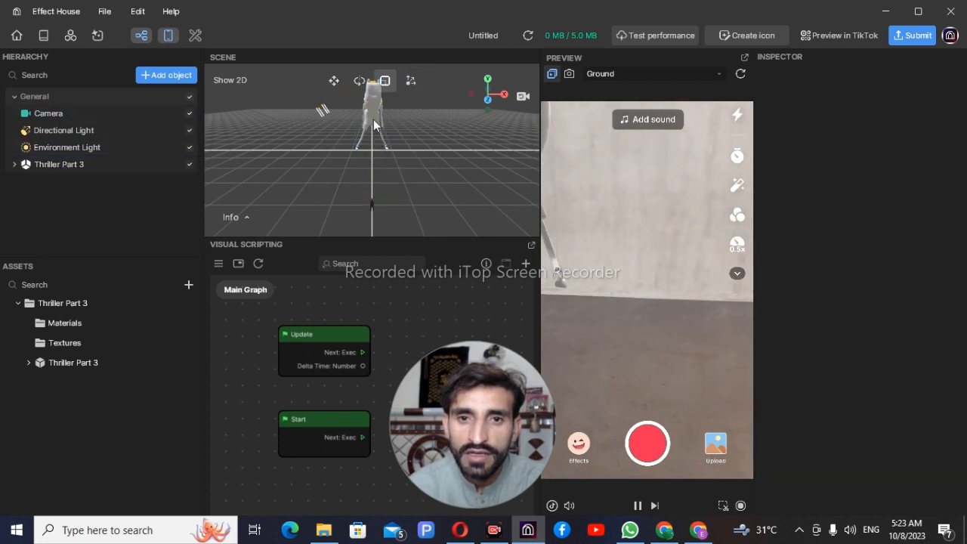
# - Scale the Thriller Part 3 model to about 1.89 along X, 2.67 along Y and 3.56 along Z
pyautogui.click(109, 166)
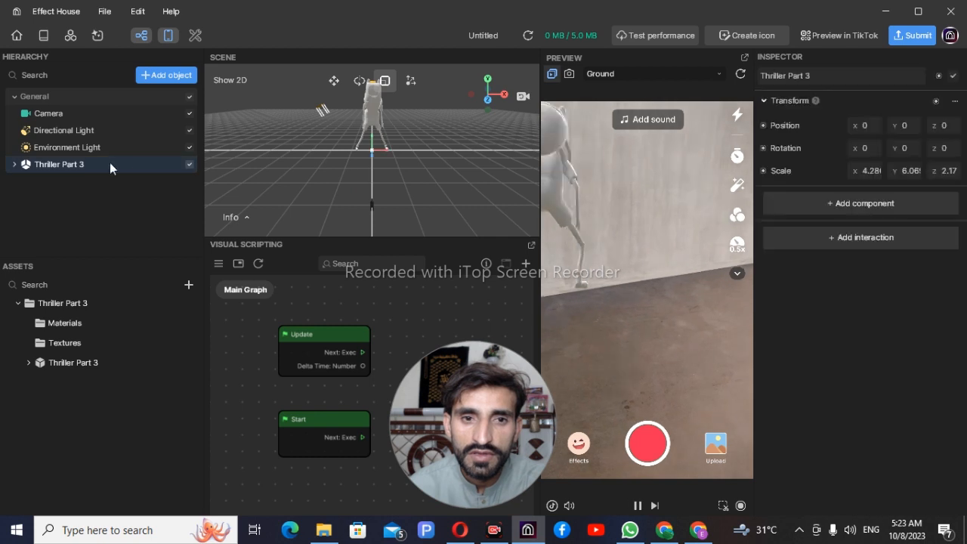
pyautogui.moveTo(367, 133); pyautogui.dragTo(410, 142)
pyautogui.click(506, 111)
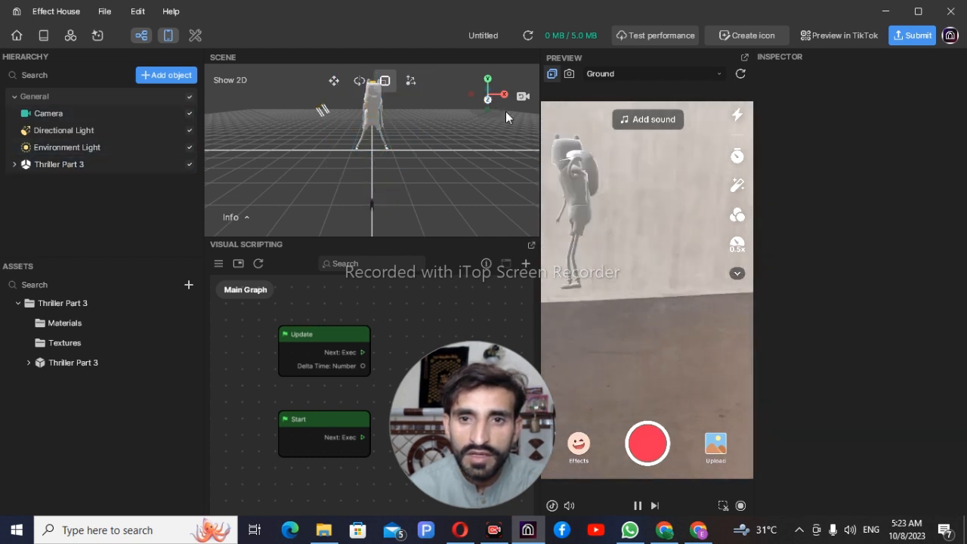
pyautogui.moveTo(505, 111)
pyautogui.mouseDown()
pyautogui.moveTo(471, 108)
pyautogui.moveTo(472, 81)
pyautogui.moveTo(477, 121)
pyautogui.moveTo(507, 124)
pyautogui.moveTo(533, 106)
pyautogui.moveTo(468, 111)
pyautogui.moveTo(476, 80)
pyautogui.moveTo(467, 126)
pyautogui.moveTo(508, 125)
pyautogui.moveTo(474, 132)
pyautogui.moveTo(472, 98)
pyautogui.moveTo(473, 128)
pyautogui.moveTo(501, 129)
pyautogui.moveTo(521, 115)
pyautogui.moveTo(500, 119)
pyautogui.moveTo(493, 101)
pyautogui.mouseUp()
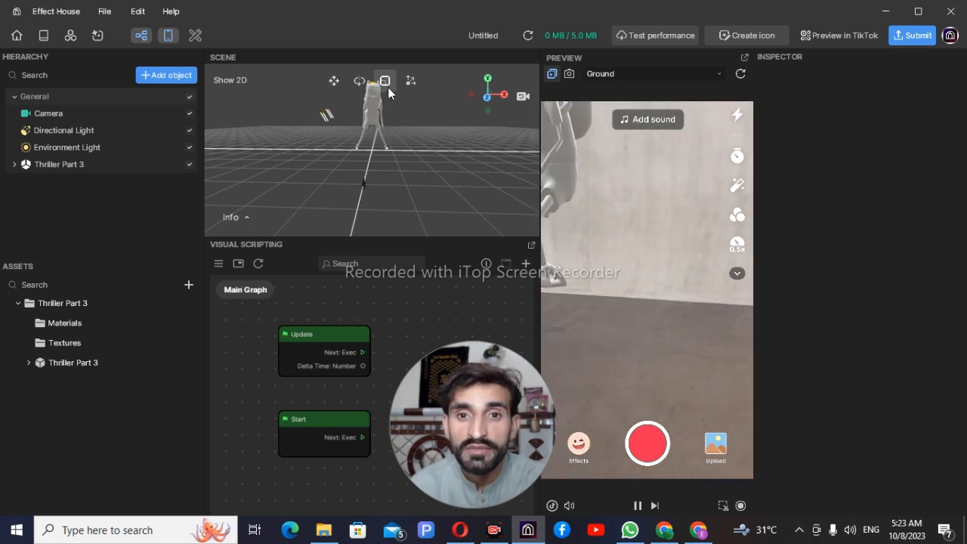
pyautogui.click(373, 137)
pyautogui.click(130, 164)
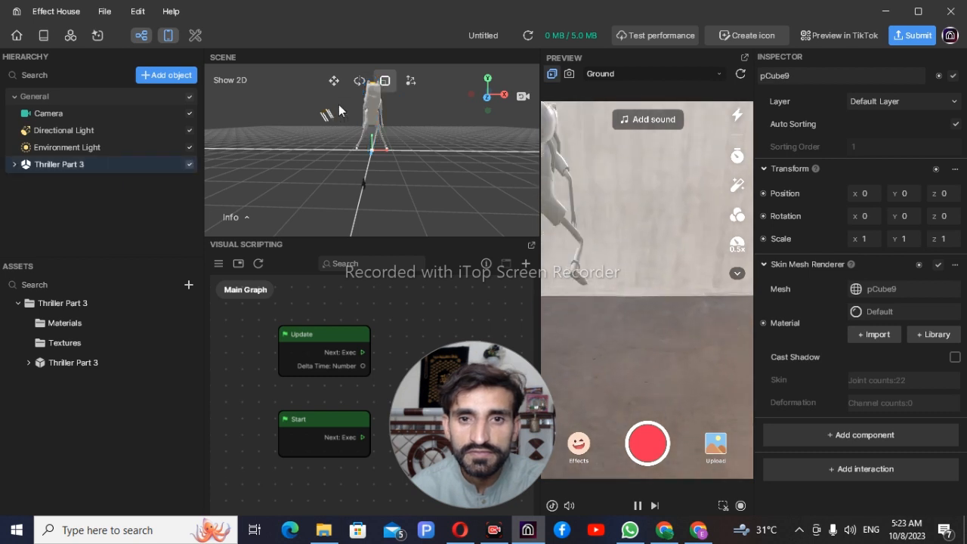
pyautogui.doubleClick(117, 166)
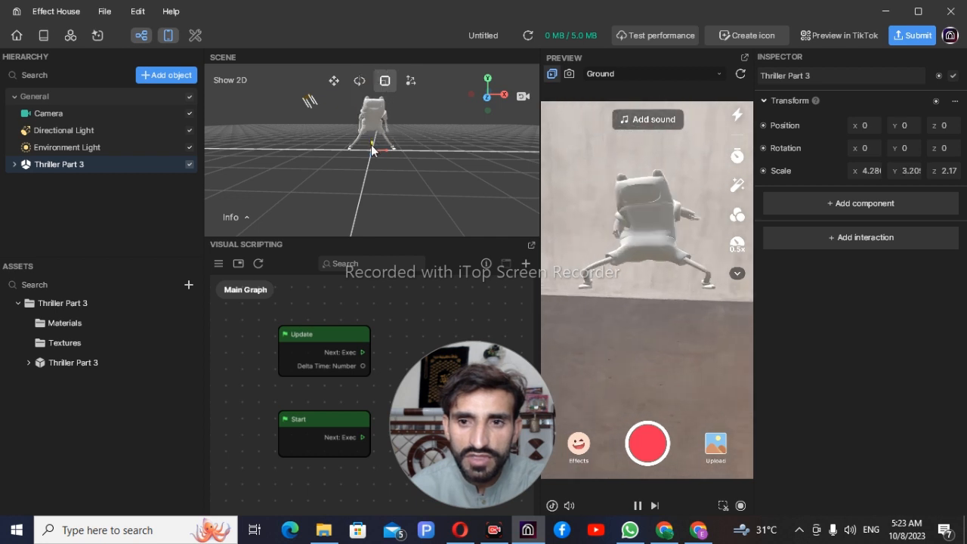
pyautogui.moveTo(384, 150)
pyautogui.mouseDown()
pyautogui.moveTo(372, 149)
pyautogui.moveTo(373, 164)
pyautogui.mouseUp()
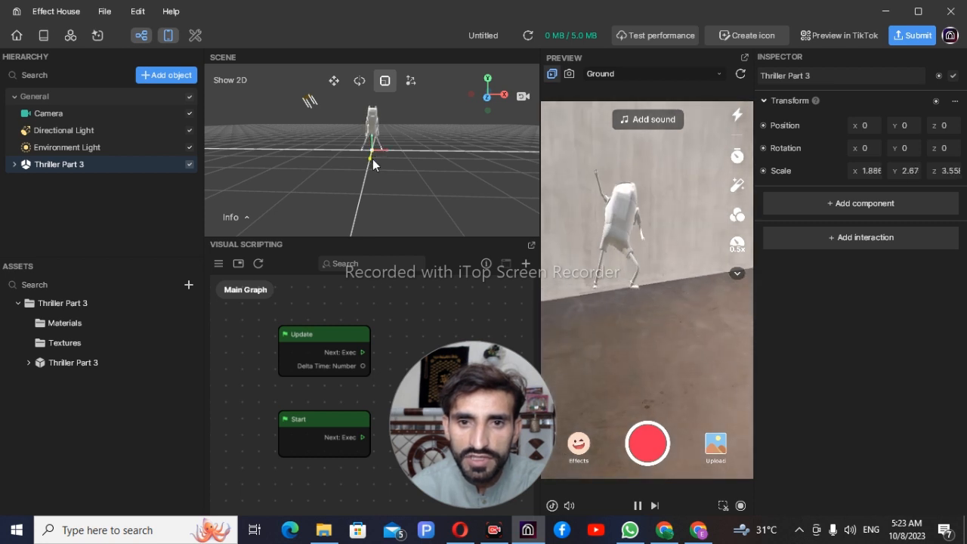
# - Move the whole Thriller Part 3 model down to about -7.18 along Y and 1.48 along Z
pyautogui.click(334, 81)
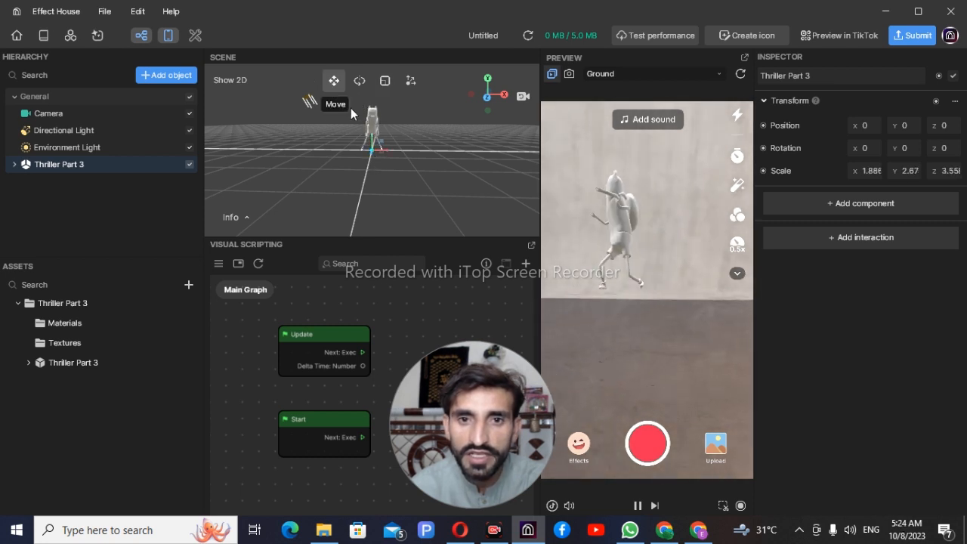
pyautogui.click(370, 161)
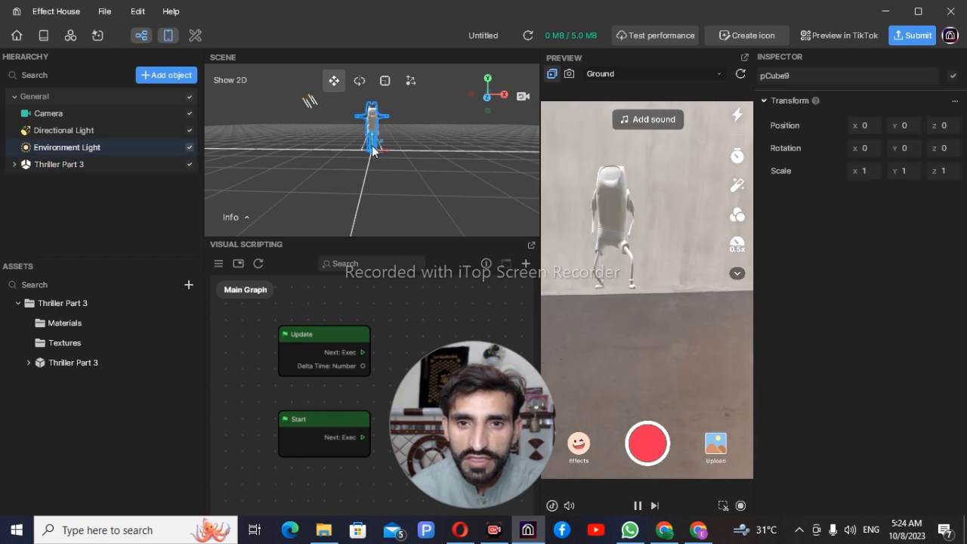
pyautogui.click(116, 162)
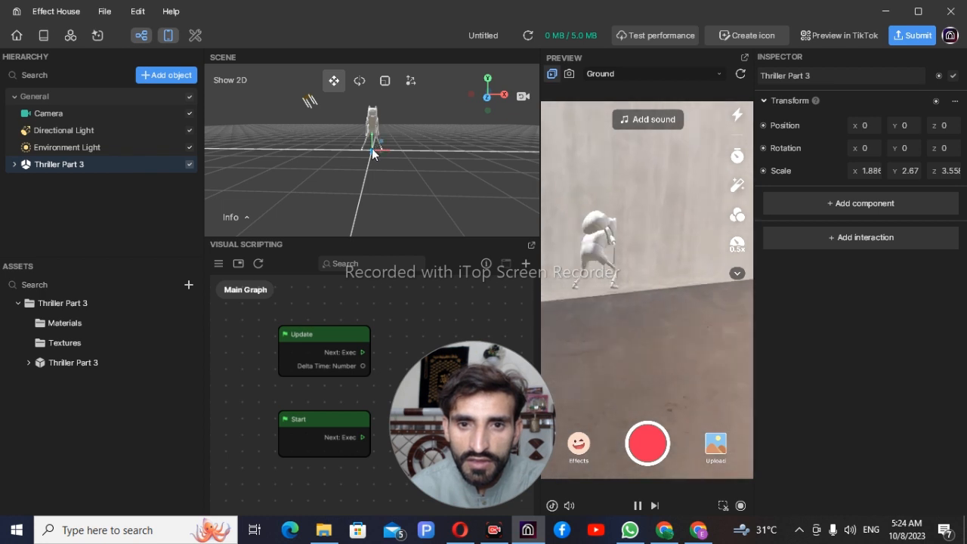
pyautogui.moveTo(372, 149); pyautogui.dragTo(372, 171)
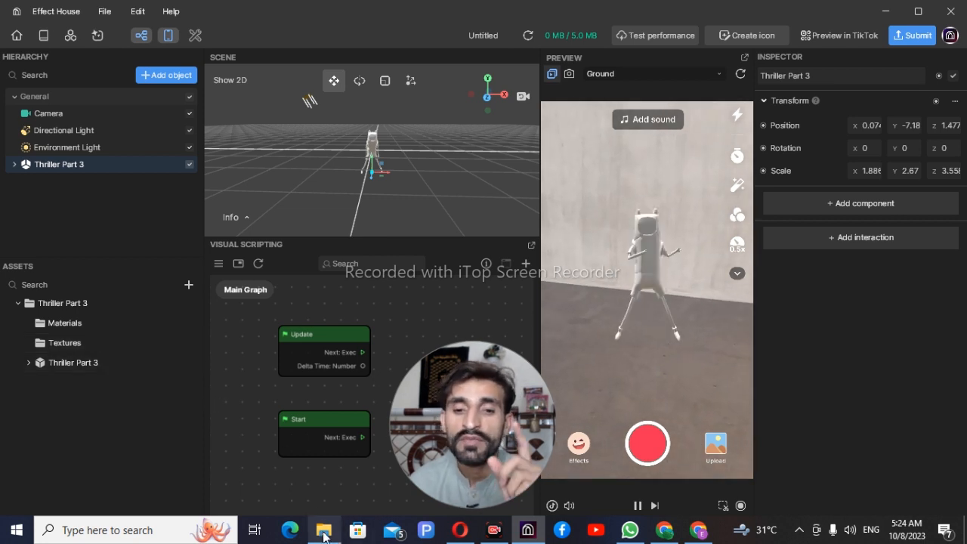
# - Close the PC Repair pop-up window while letting the program keep running in the background
pyautogui.moveTo(323, 535)
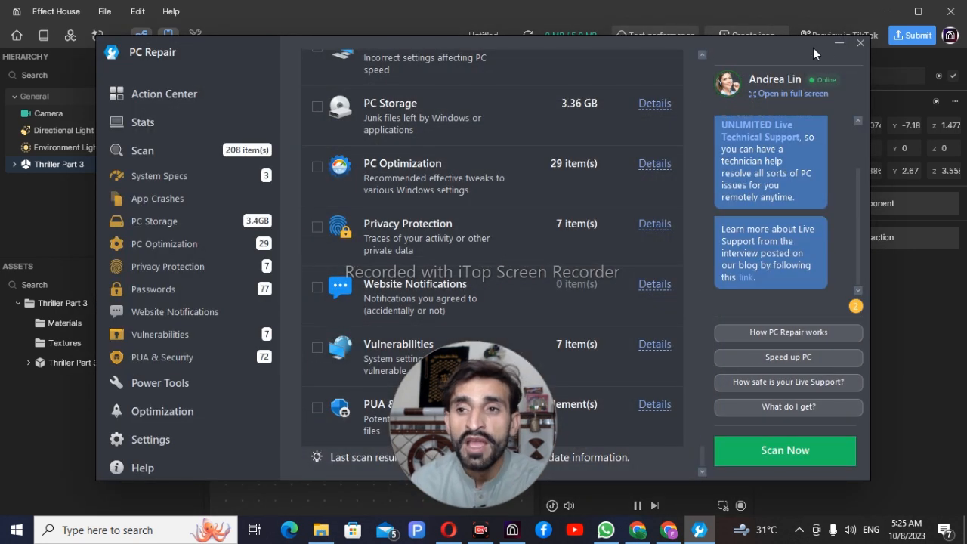
pyautogui.click(860, 44)
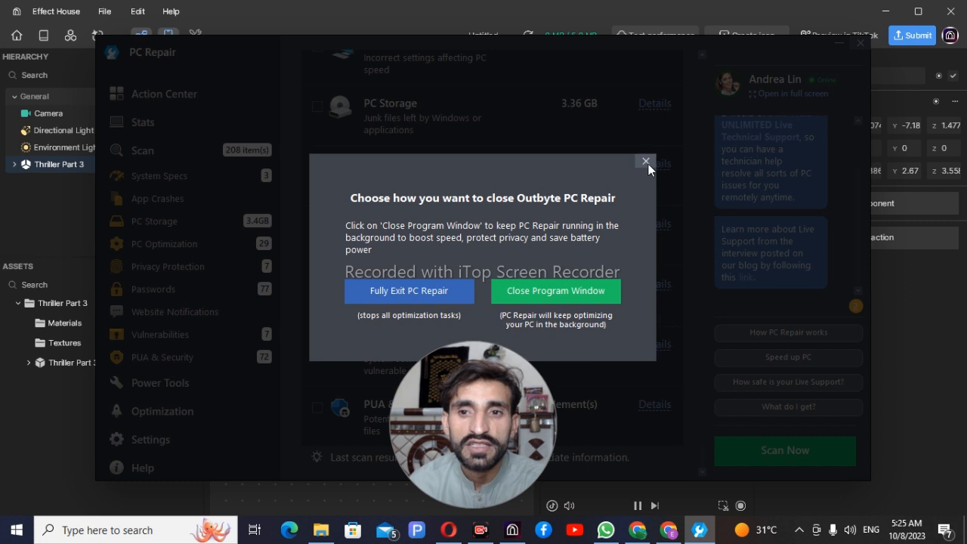
pyautogui.click(646, 162)
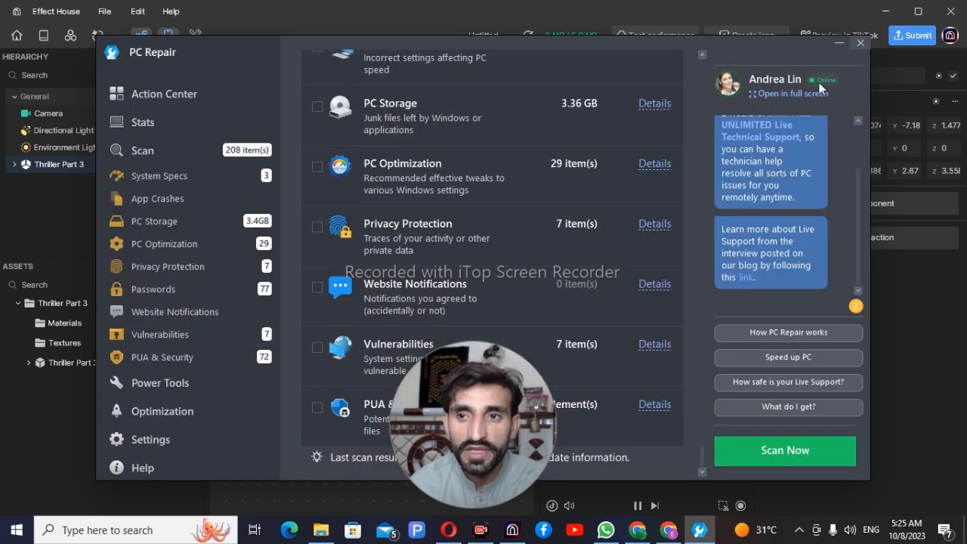
pyautogui.click(860, 43)
pyautogui.click(585, 288)
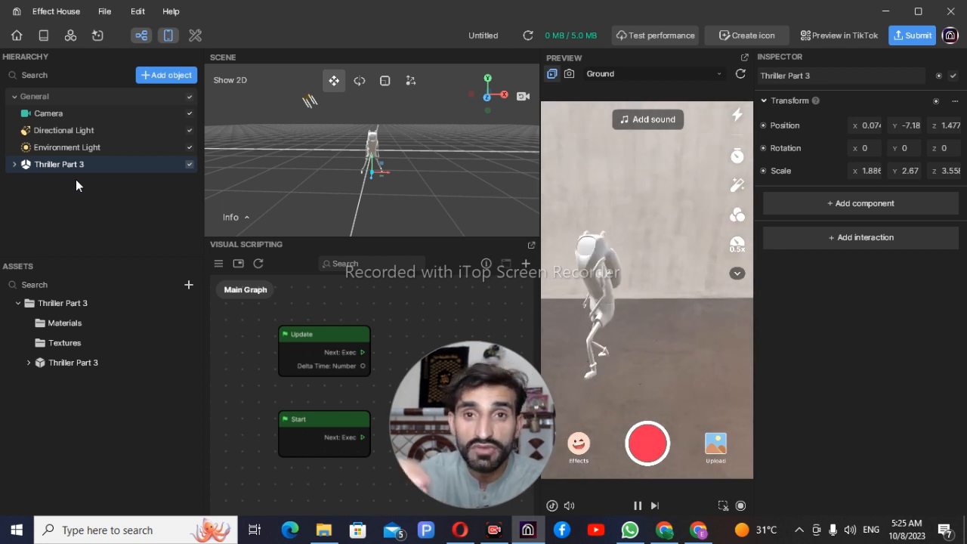
# - Expand the Thriller Part 3 object in the hierarchy to list its skeleton and mesh parts
pyautogui.click(13, 165)
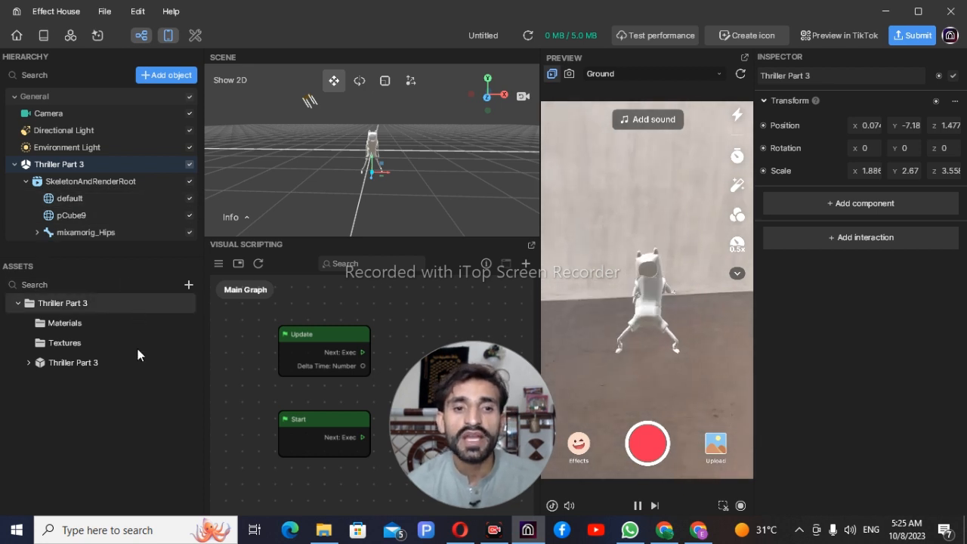
pyautogui.click(275, 288)
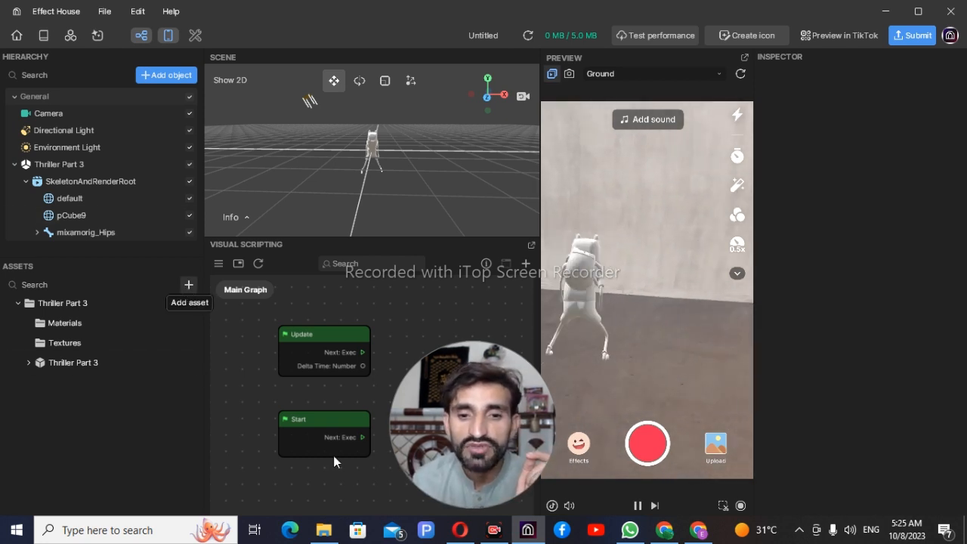
# - Switch to File Explorer, open the finn archive's textures folder, and try to add finn_texture to the project's assets
pyautogui.click(324, 530)
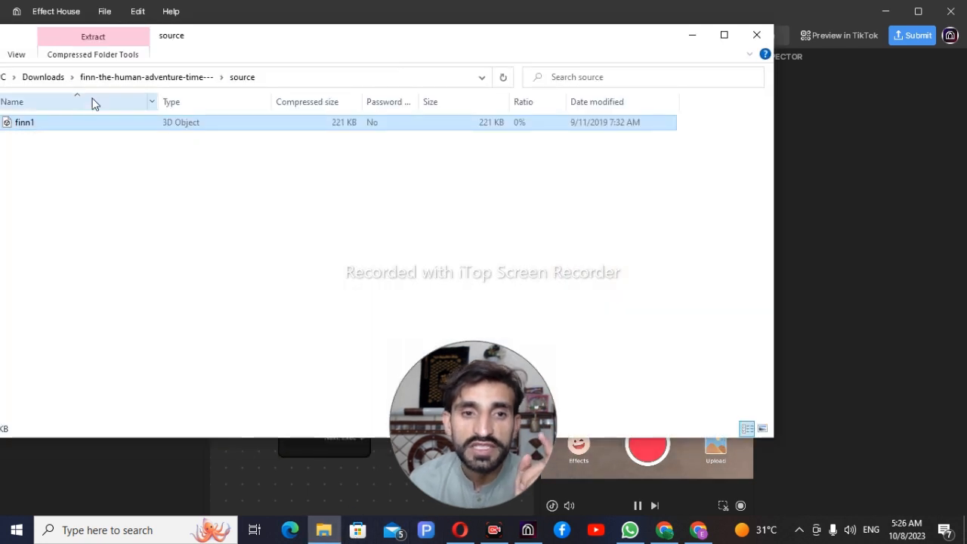
pyautogui.moveTo(225, 40); pyautogui.dragTo(493, 42)
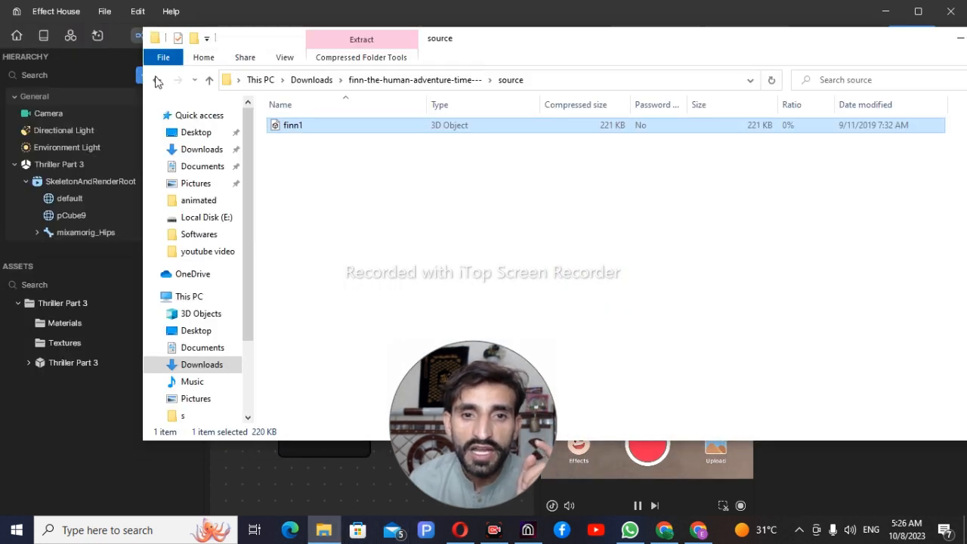
pyautogui.click(157, 81)
pyautogui.doubleClick(297, 142)
pyautogui.click(300, 130)
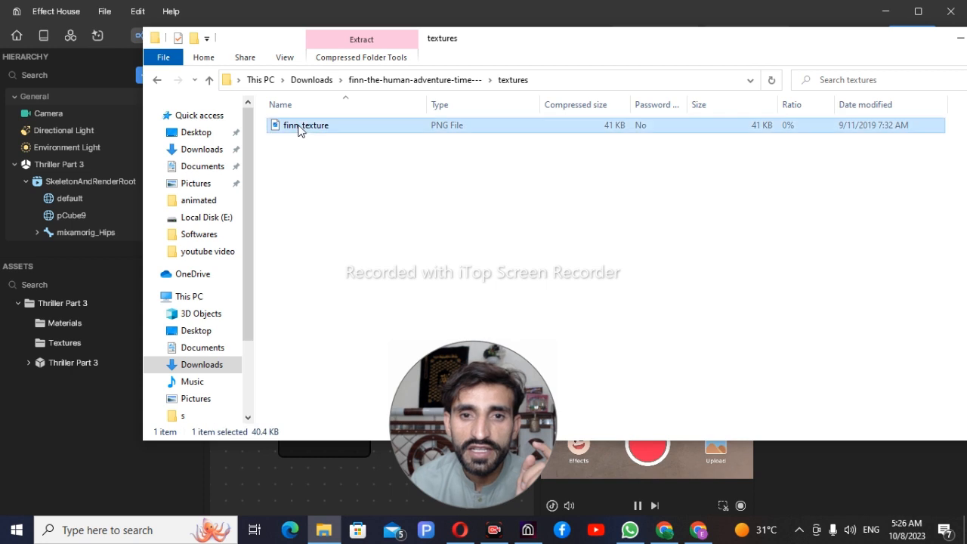
pyautogui.moveTo(300, 130); pyautogui.dragTo(86, 438)
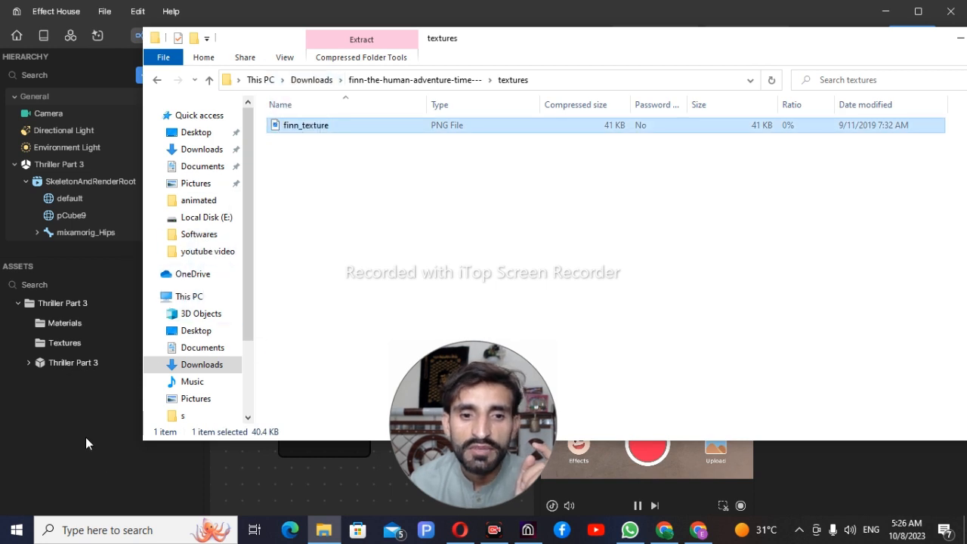
pyautogui.moveTo(278, 130); pyautogui.dragTo(49, 453)
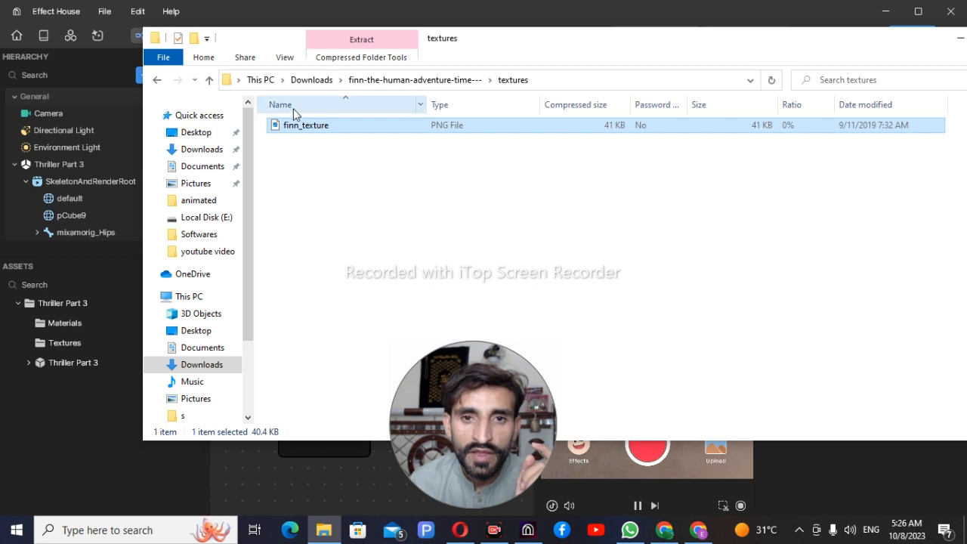
pyautogui.moveTo(257, 42); pyautogui.dragTo(344, 46)
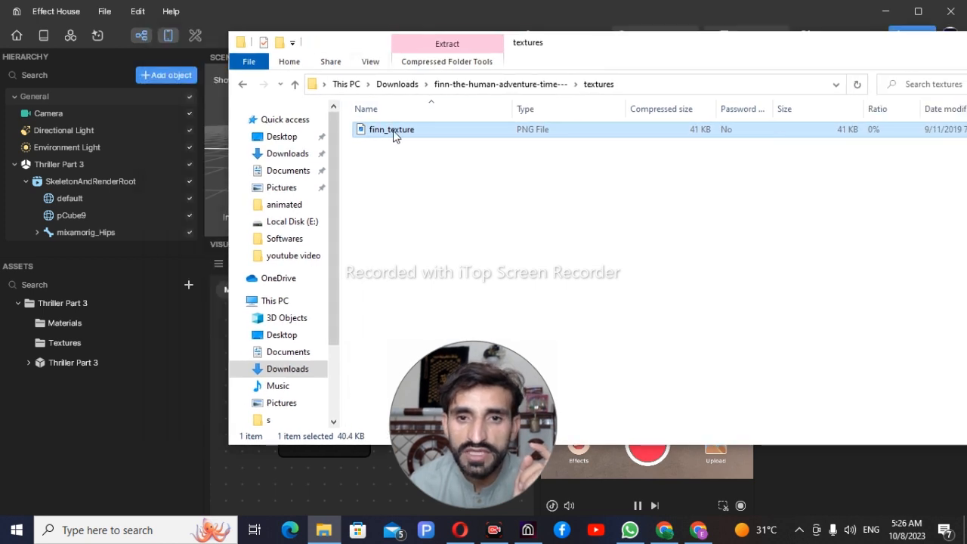
pyautogui.moveTo(393, 136); pyautogui.dragTo(75, 420)
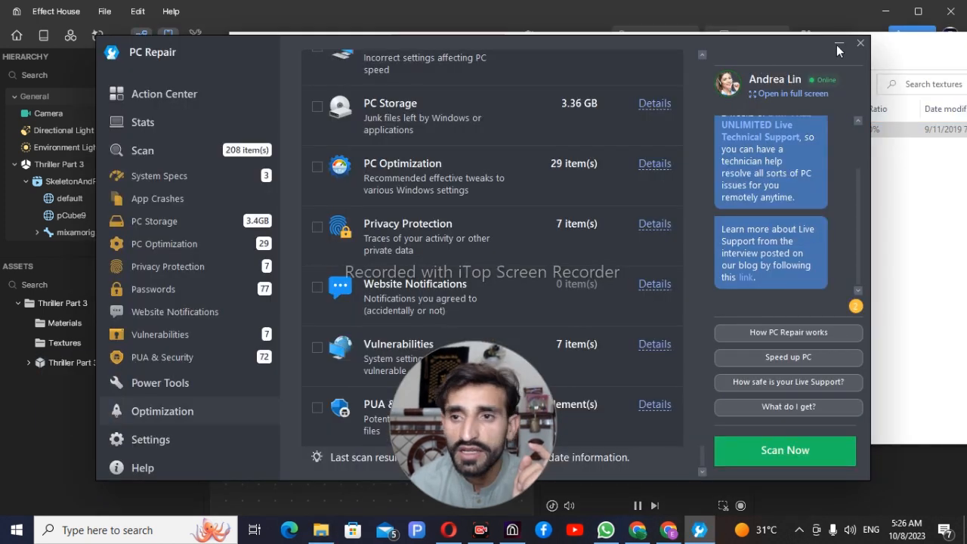
# - Close the reappeared PC Repair window, leaving it running in the background, and close the finn_texture.png image preview
pyautogui.click(860, 43)
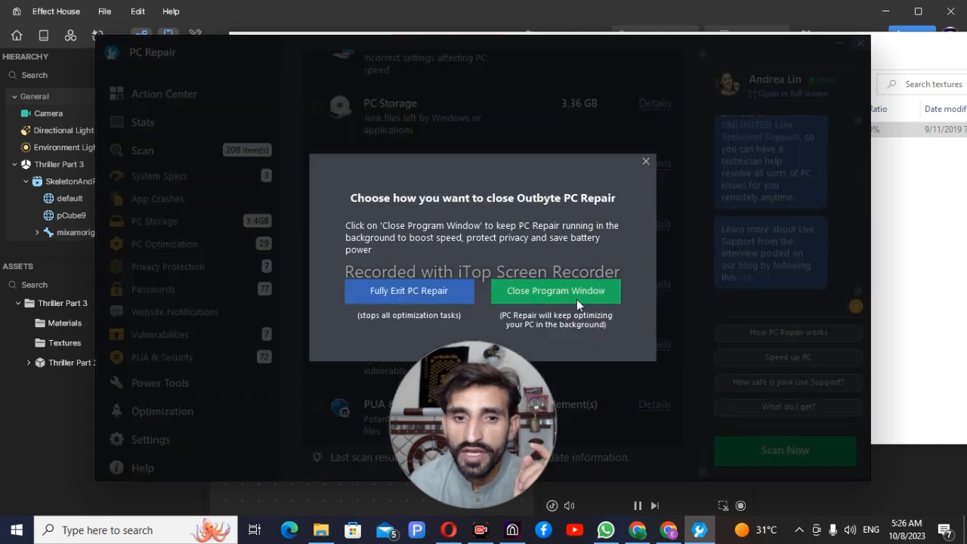
pyautogui.click(576, 299)
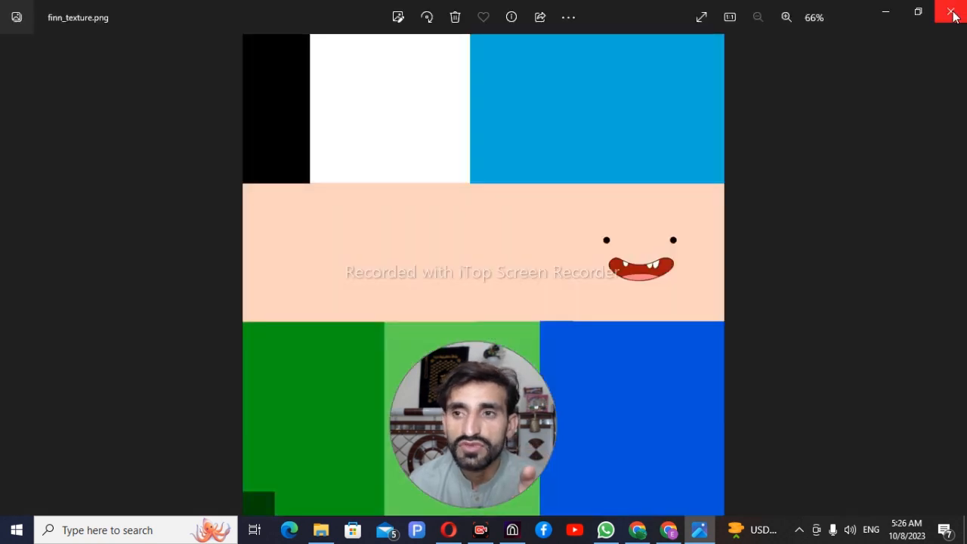
pyautogui.click(951, 12)
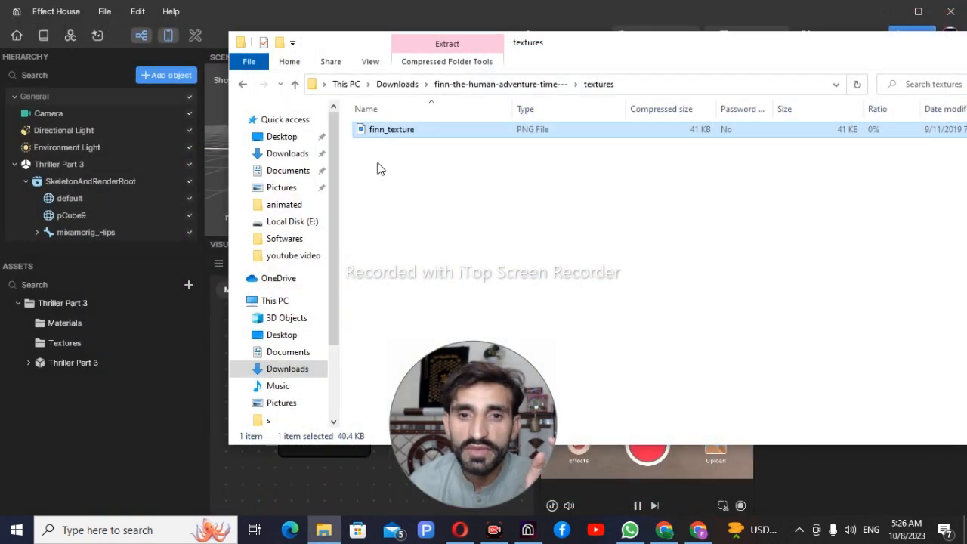
# - Try again to add the finn_texture image from File Explorer to the project's assets, and close File Explorer
pyautogui.moveTo(56, 444)
pyautogui.mouseDown()
pyautogui.moveTo(48, 440)
pyautogui.moveTo(66, 442)
pyautogui.mouseUp()
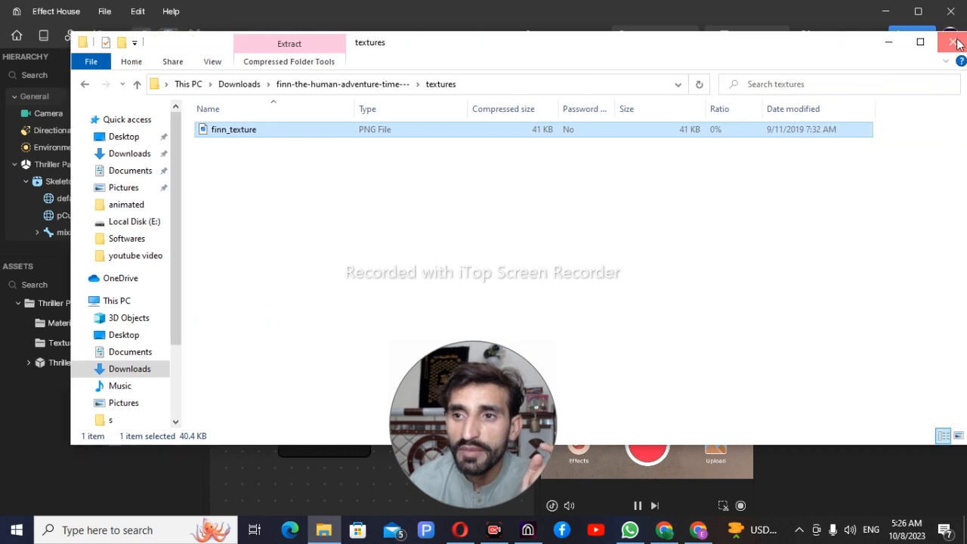
pyautogui.click(953, 40)
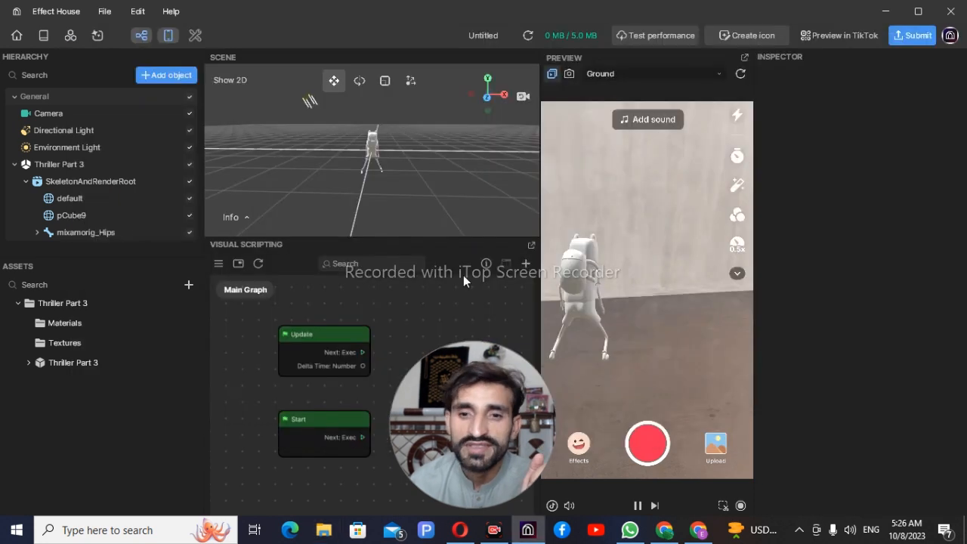
# - Import the finn_texture image from the computer's Desktop folder into the project's assets
pyautogui.click(189, 284)
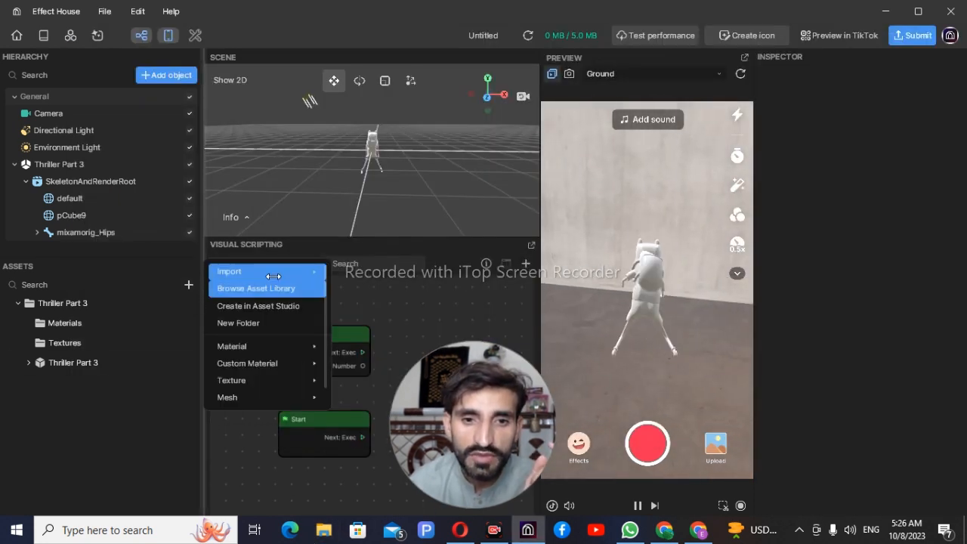
pyautogui.moveTo(302, 272)
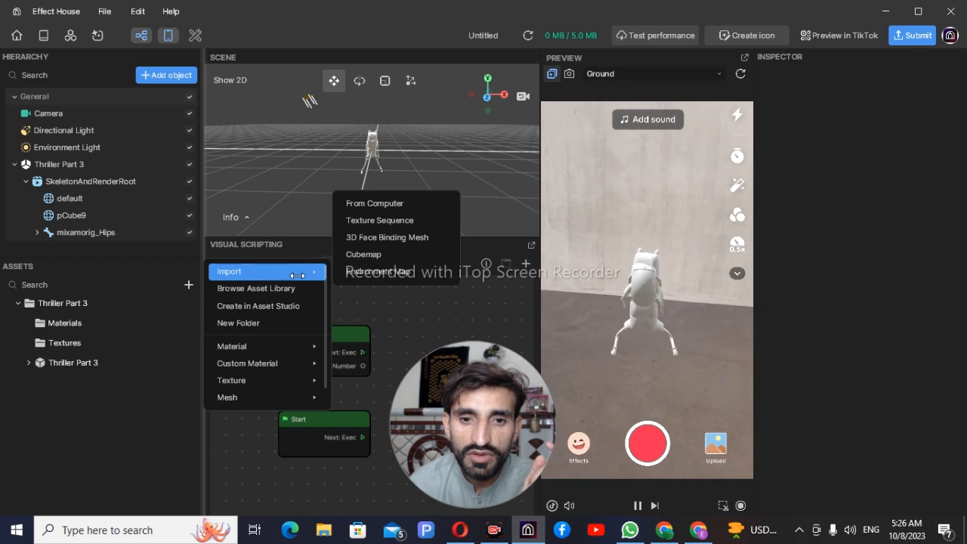
pyautogui.click(389, 205)
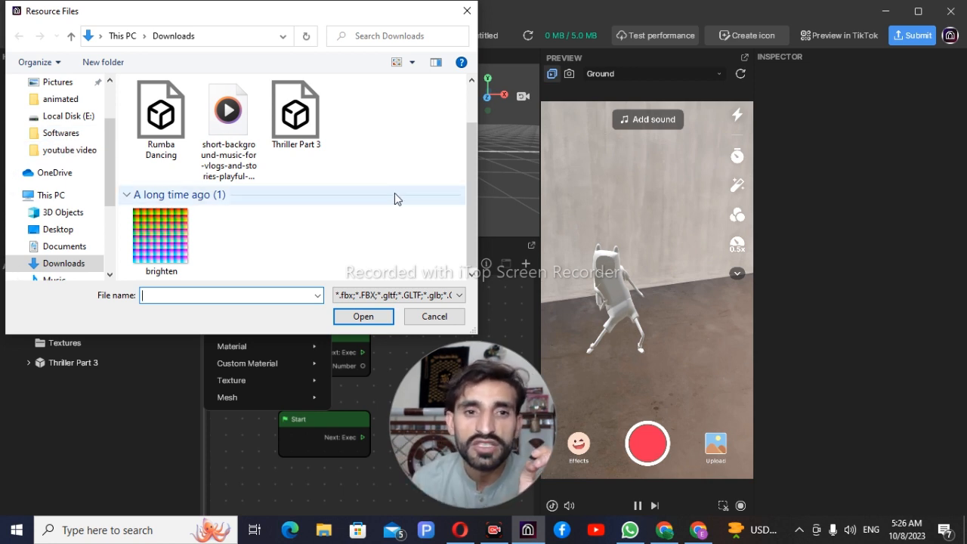
pyautogui.click(65, 247)
pyautogui.click(60, 229)
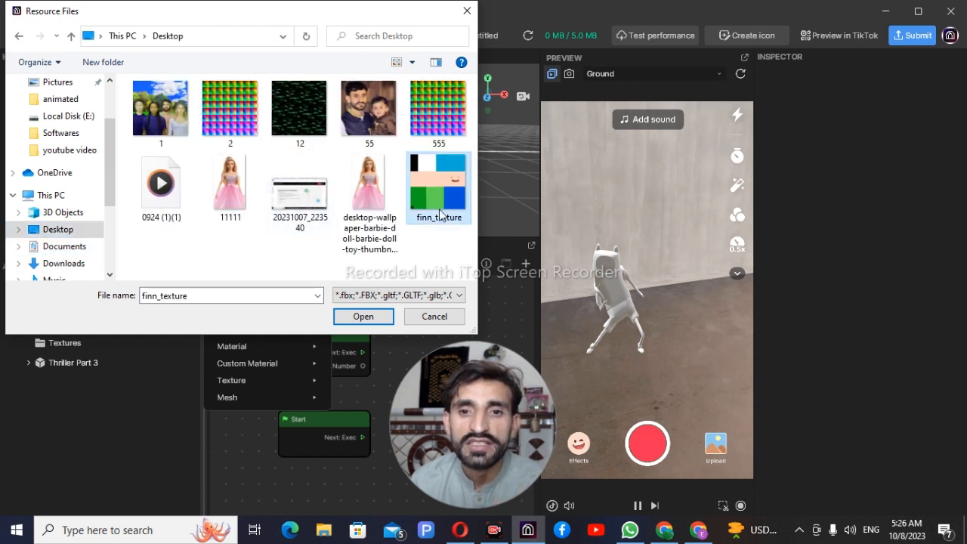
pyautogui.click(361, 318)
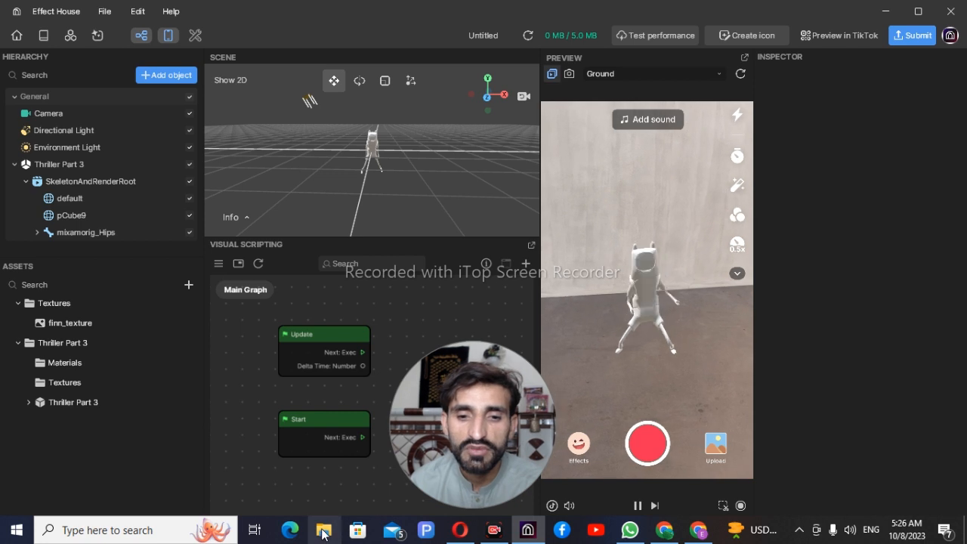
# - Open a new File Explorer window and open the recent finn-the-human-adventure-time archive
pyautogui.press('super+e')
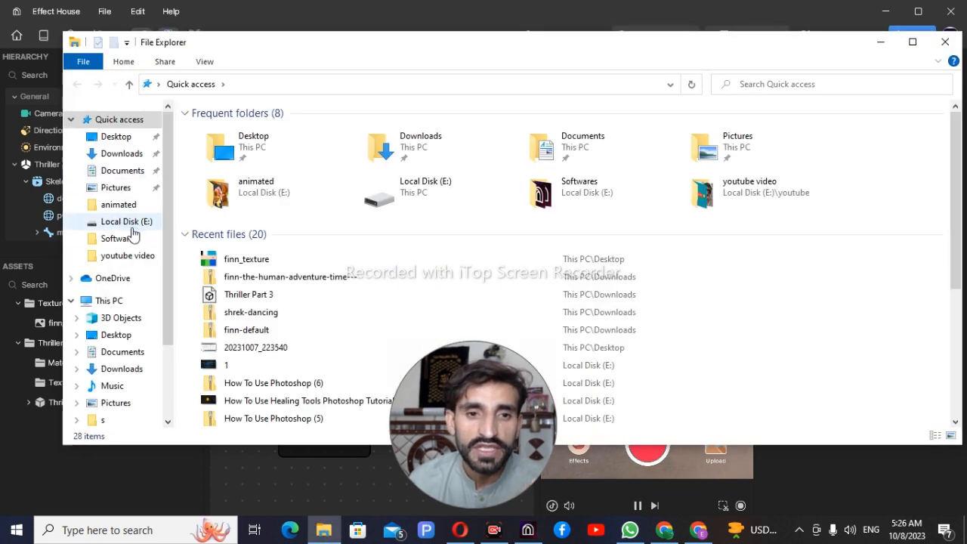
pyautogui.click(254, 280)
pyautogui.doubleClick(252, 280)
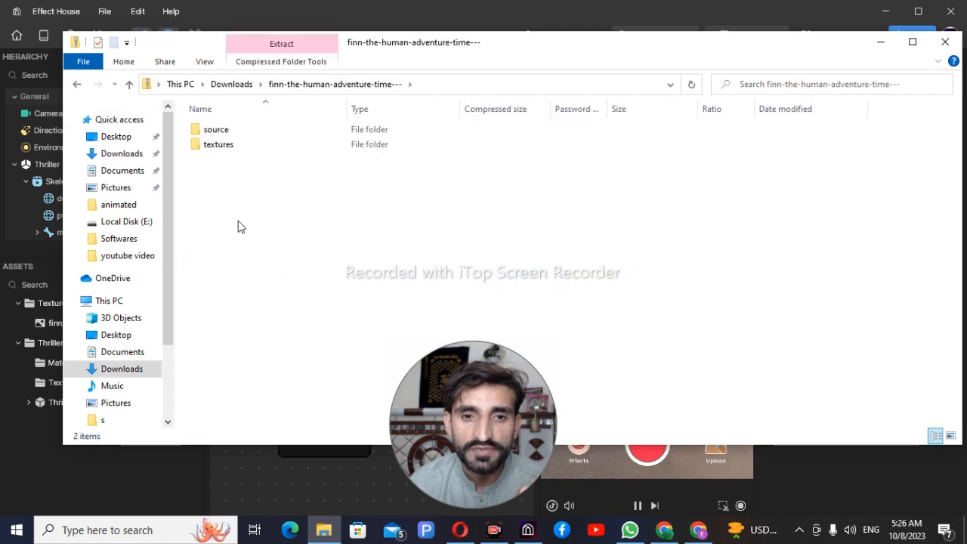
# - Open the archive's textures folder to check the finn_texture image, and minimize File Explorer
pyautogui.doubleClick(227, 147)
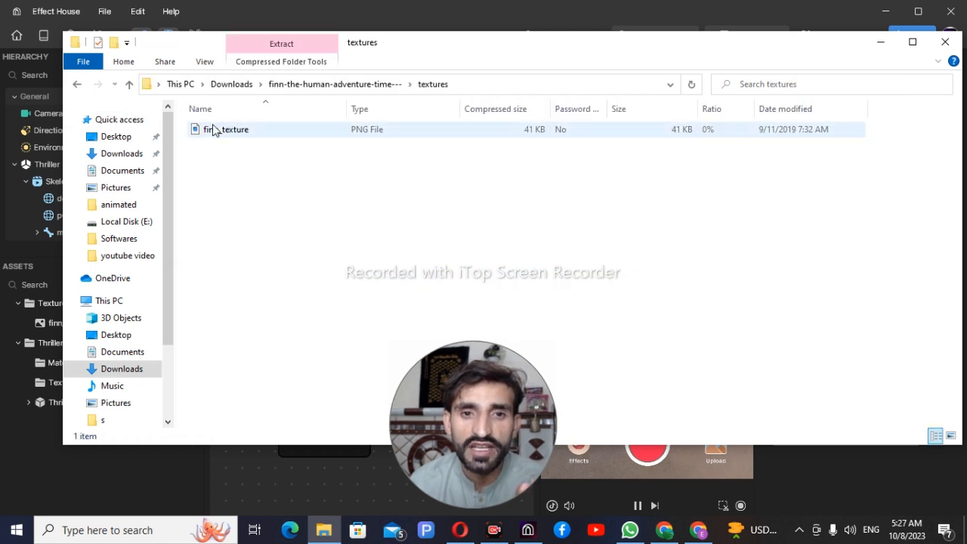
pyautogui.rightClick(214, 130)
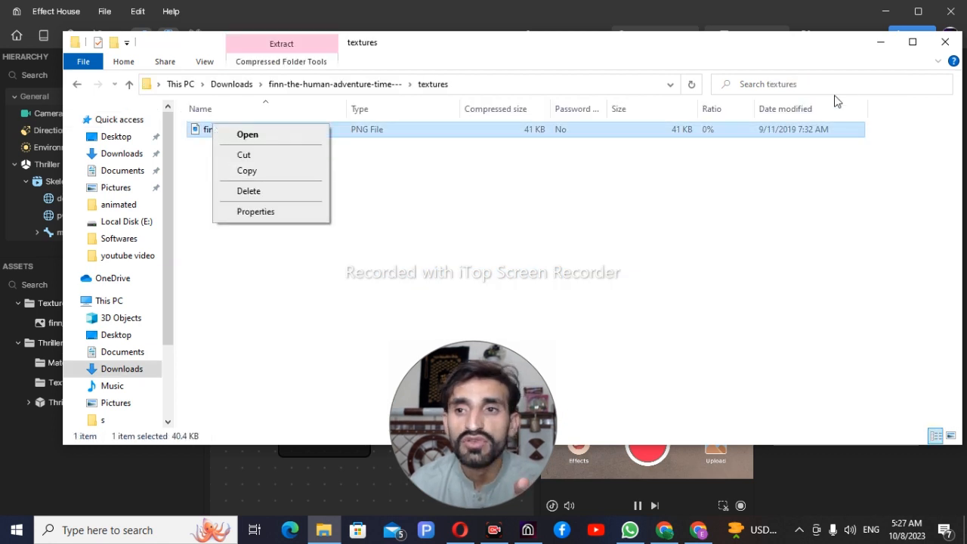
pyautogui.click(878, 45)
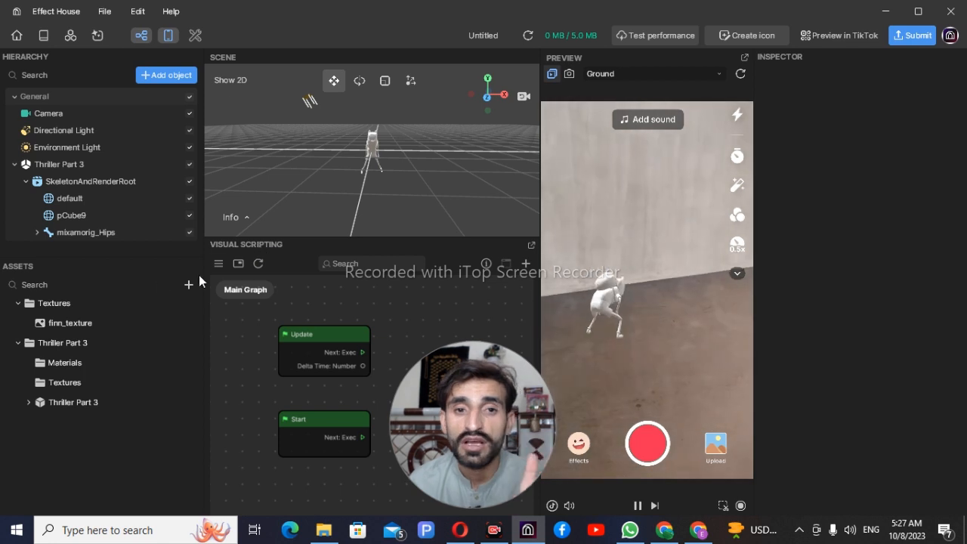
# - Add an Unlit material to the project's assets and enable Texture On in its albedo properties
pyautogui.click(14, 164)
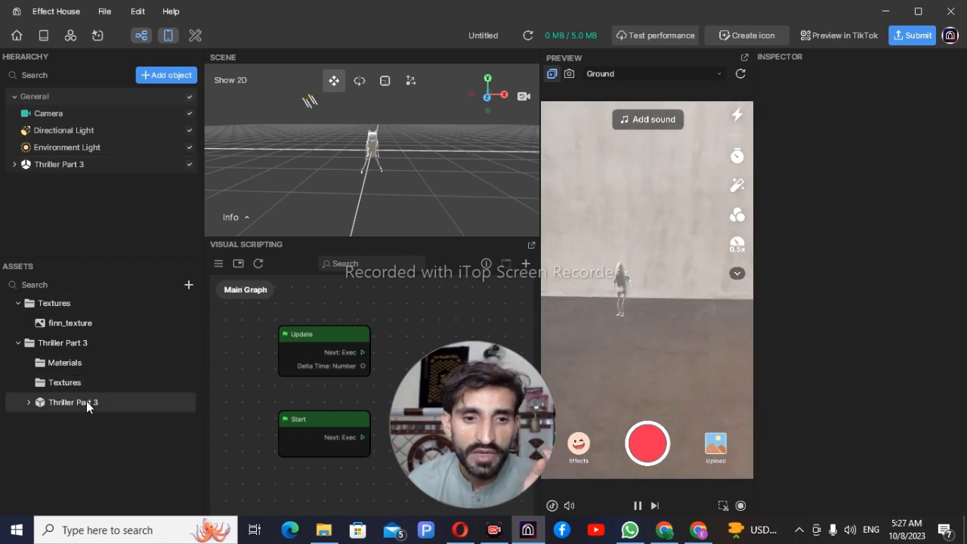
pyautogui.click(76, 324)
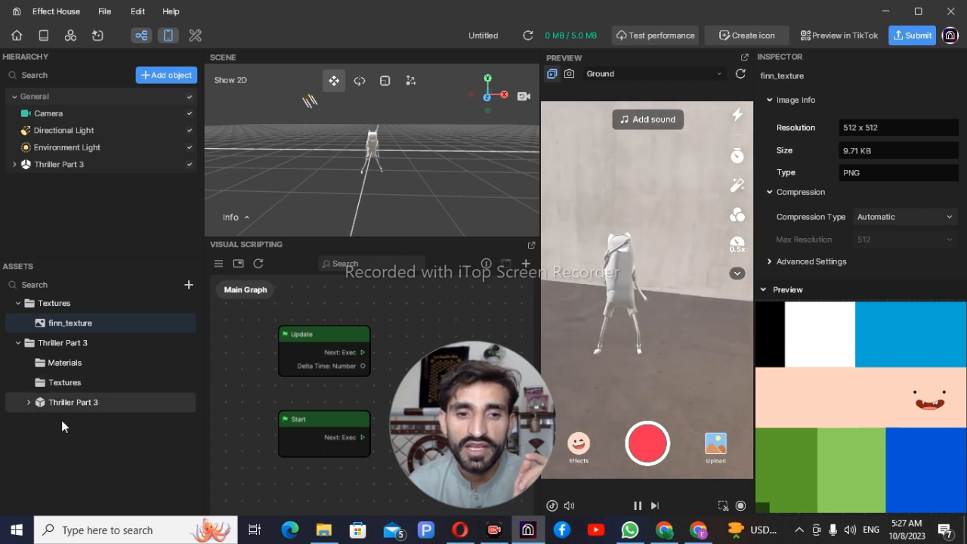
pyautogui.click(192, 288)
pyautogui.moveTo(251, 344)
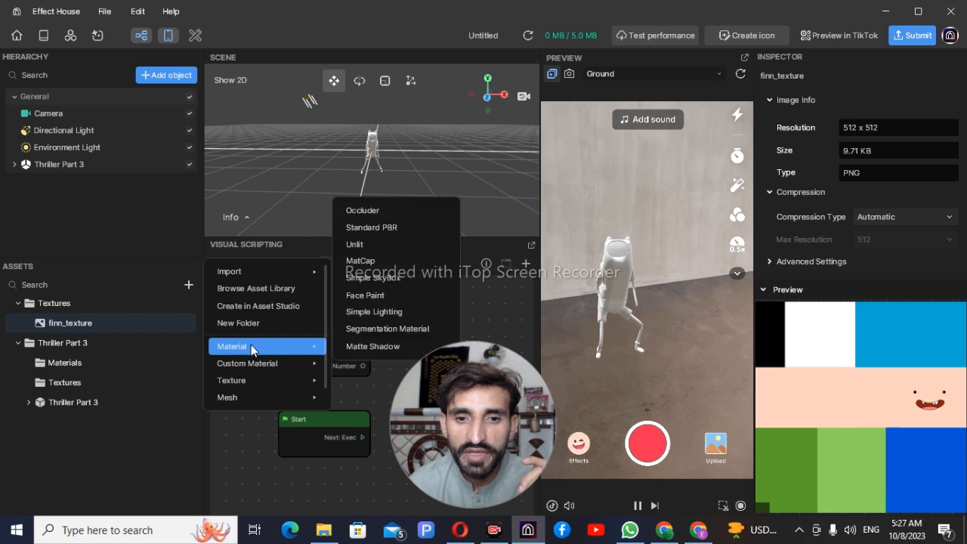
pyautogui.click(380, 250)
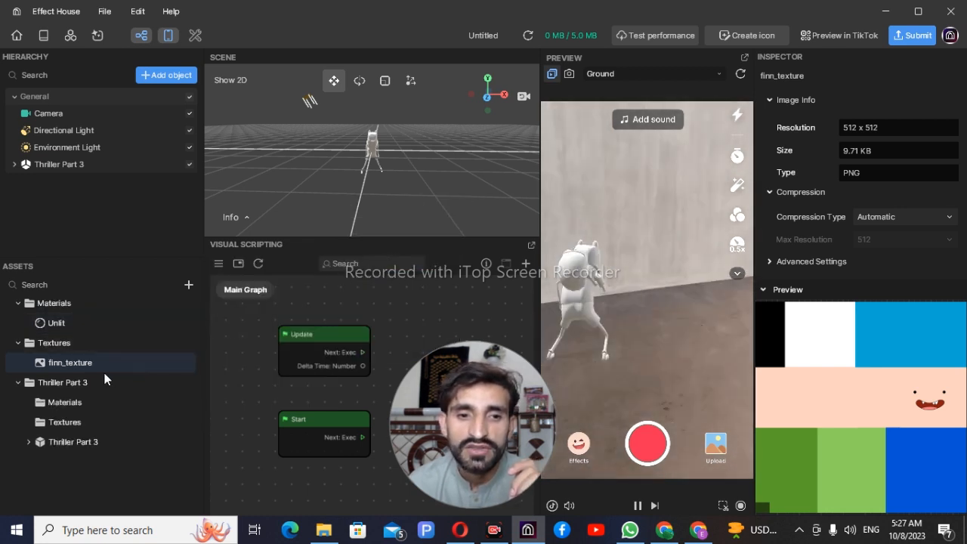
pyautogui.click(81, 325)
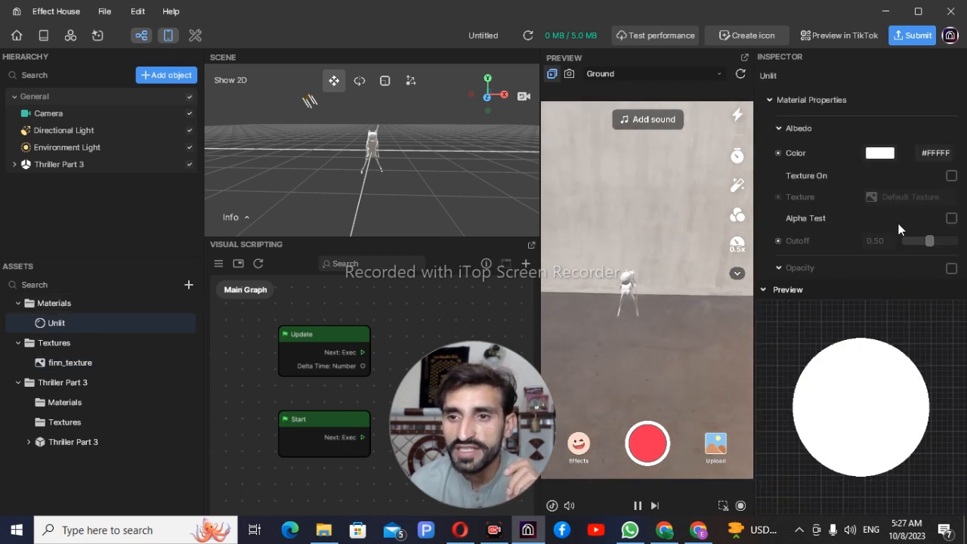
pyautogui.click(952, 177)
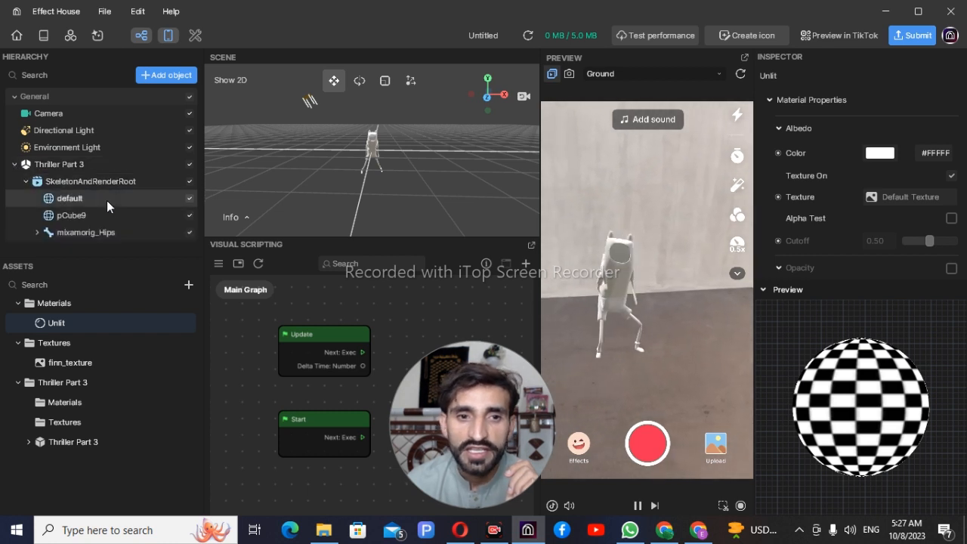
# - Delete the default mesh from SkeletonAndRenderRoot in the Thriller Part 3 object
pyautogui.click(107, 200)
pyautogui.rightClick(108, 201)
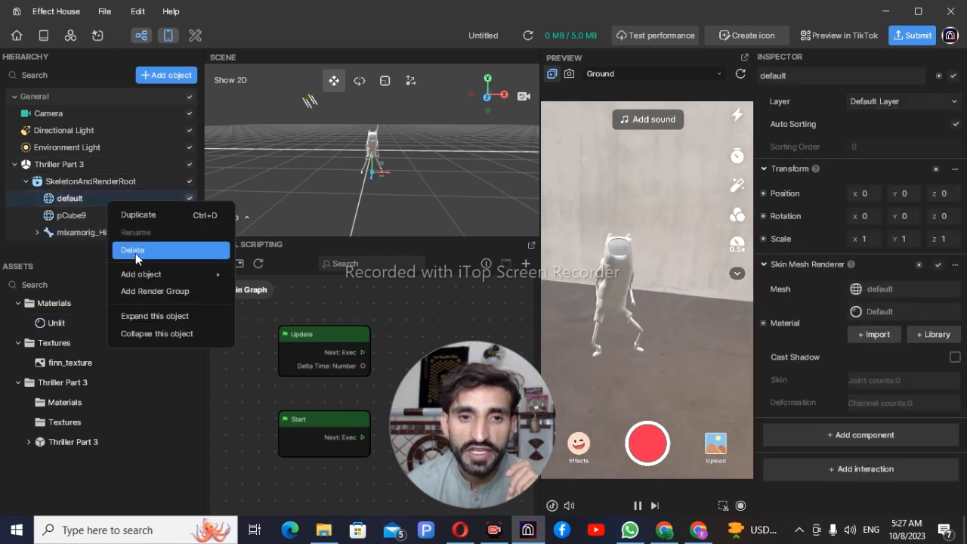
pyautogui.click(136, 252)
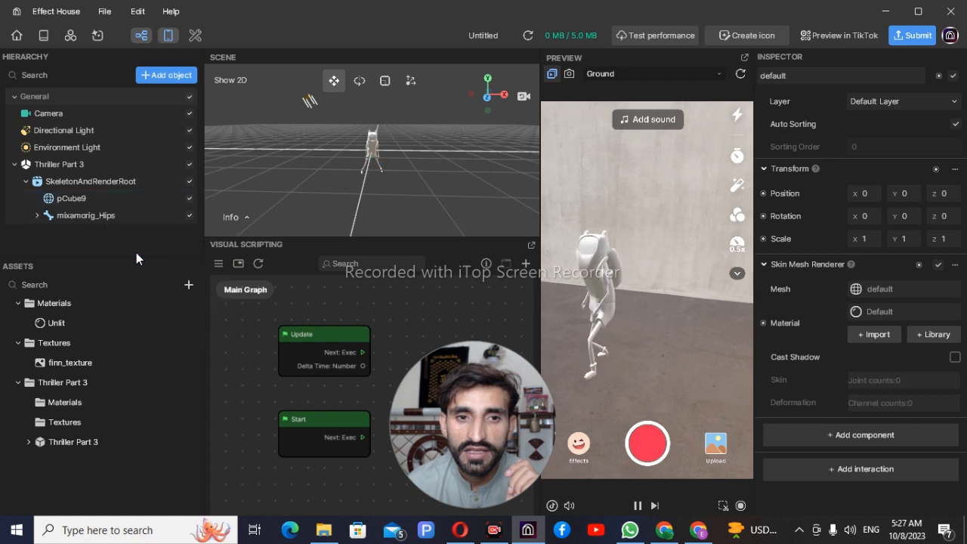
# - Assign the Unlit material to the pCube9 mesh in place of its Default material
pyautogui.click(94, 198)
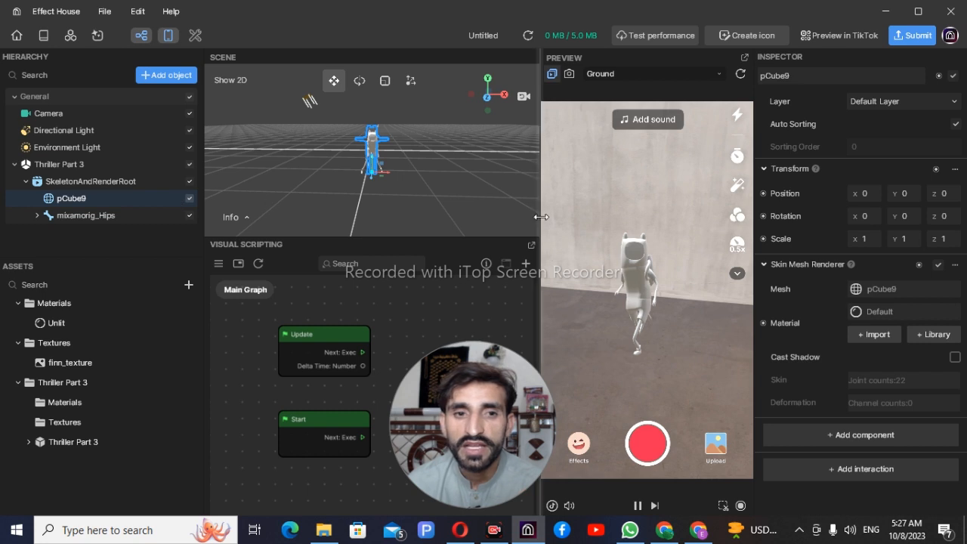
pyautogui.click(892, 310)
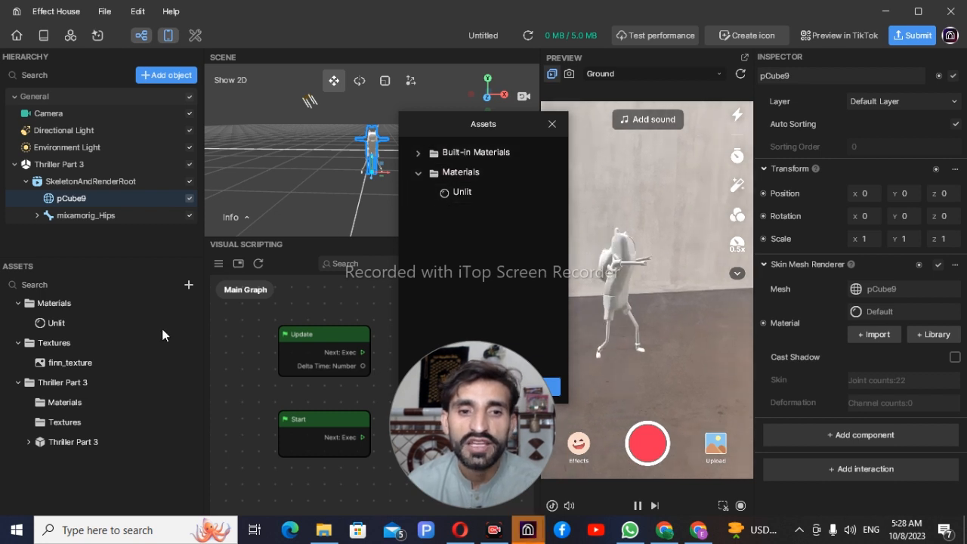
pyautogui.click(463, 193)
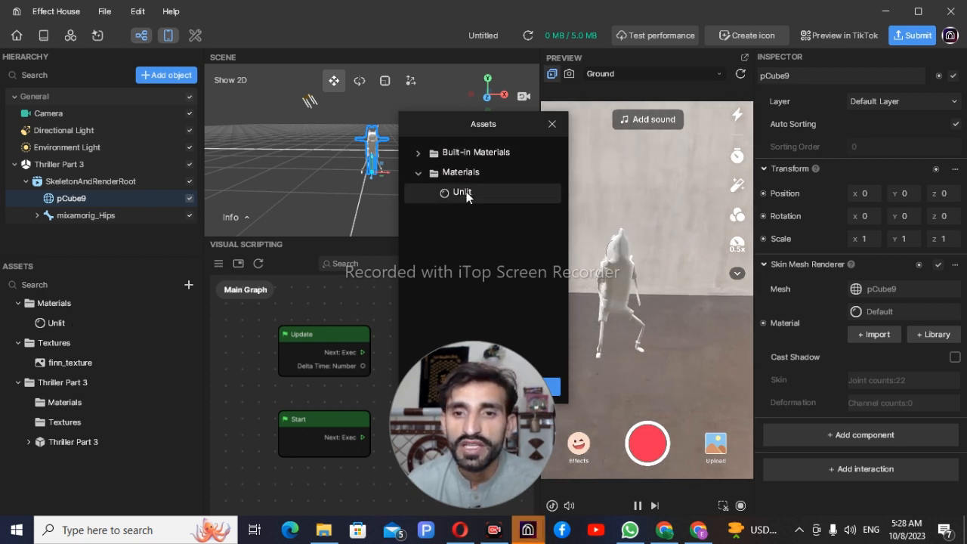
pyautogui.click(552, 386)
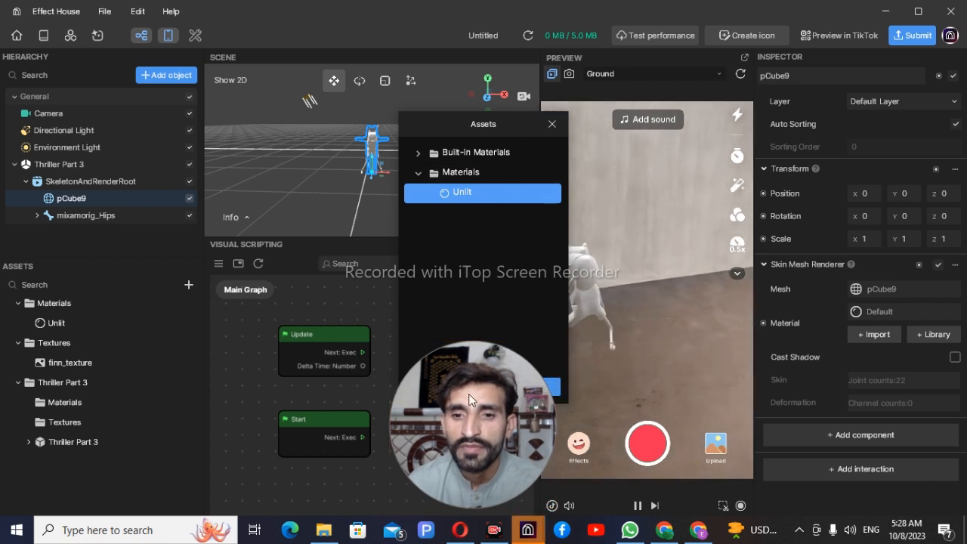
pyautogui.moveTo(477, 417); pyautogui.dragTo(399, 439)
pyautogui.click(532, 392)
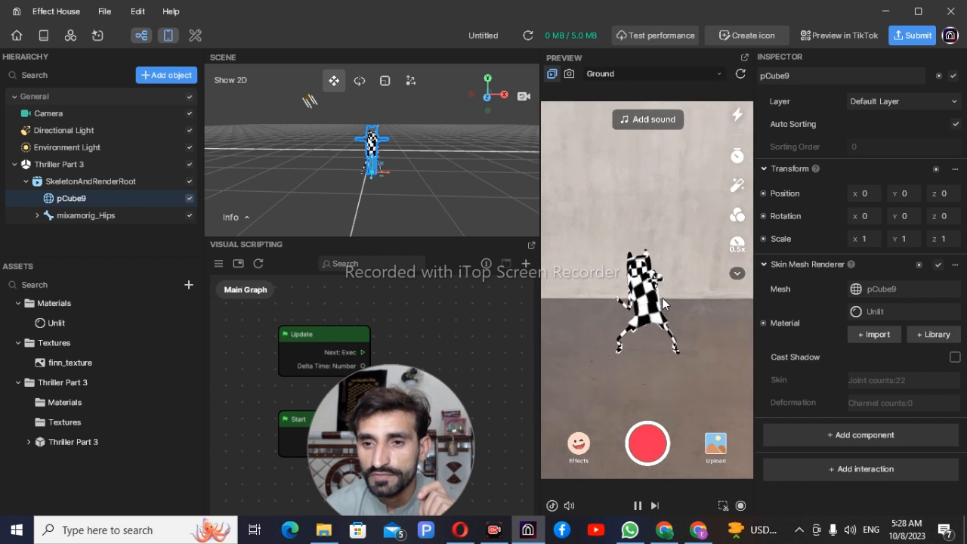
# - Set the Unlit material's albedo texture to finn_texture
pyautogui.click(65, 324)
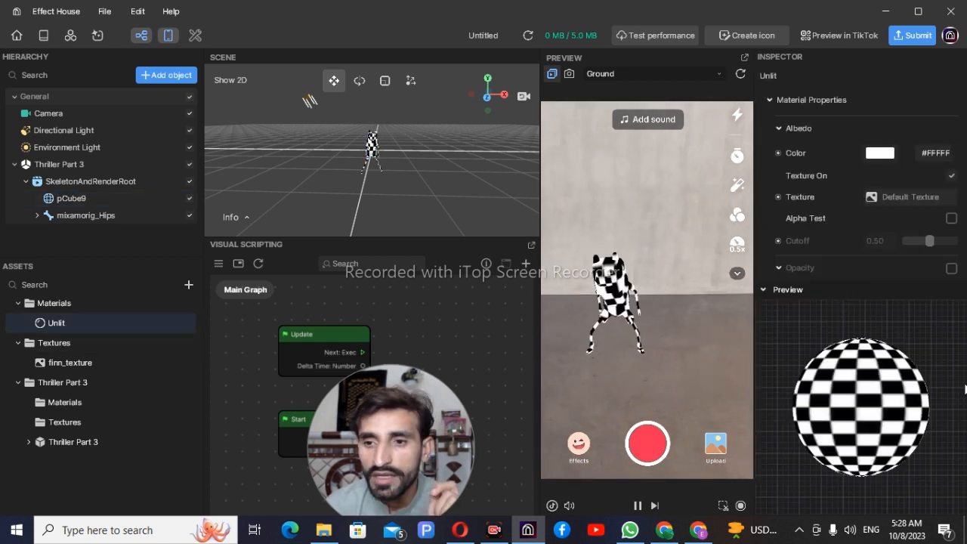
pyautogui.click(919, 198)
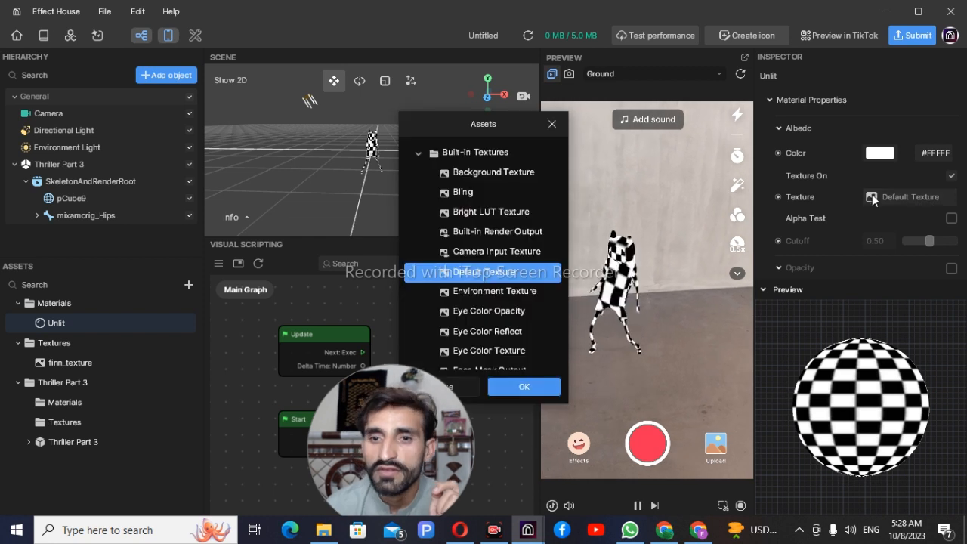
pyautogui.scroll(-3, 487, 276)
pyautogui.click(477, 360)
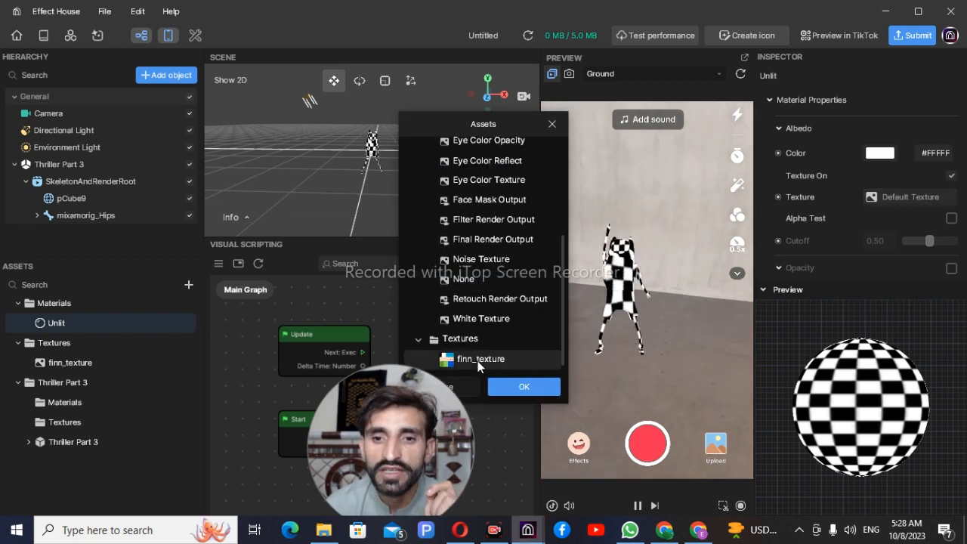
pyautogui.click(528, 387)
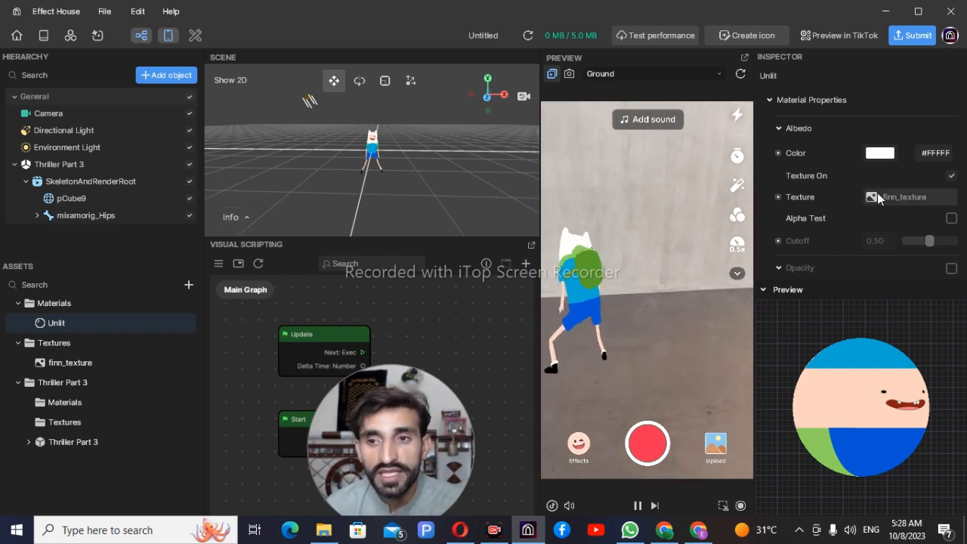
pyautogui.click(189, 285)
pyautogui.moveTo(255, 346)
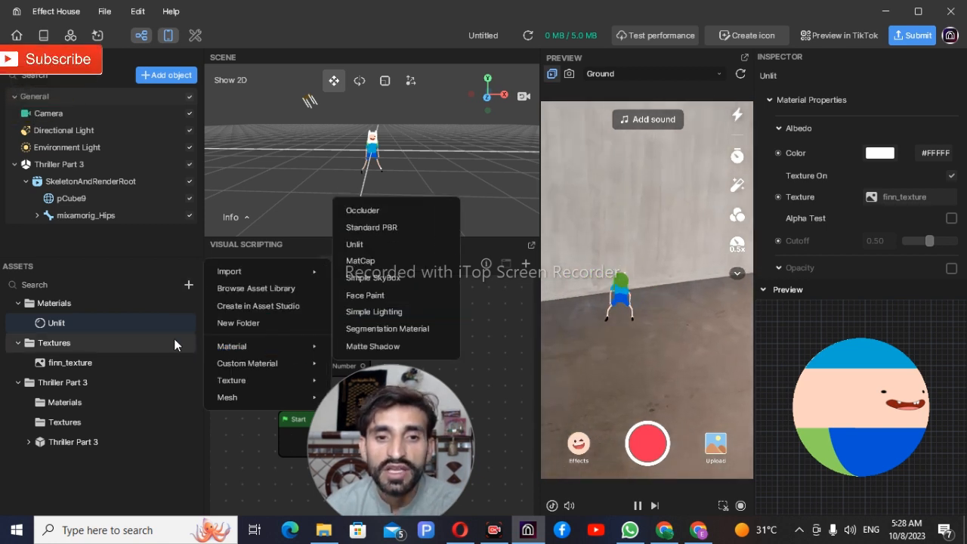
pyautogui.doubleClick(138, 317)
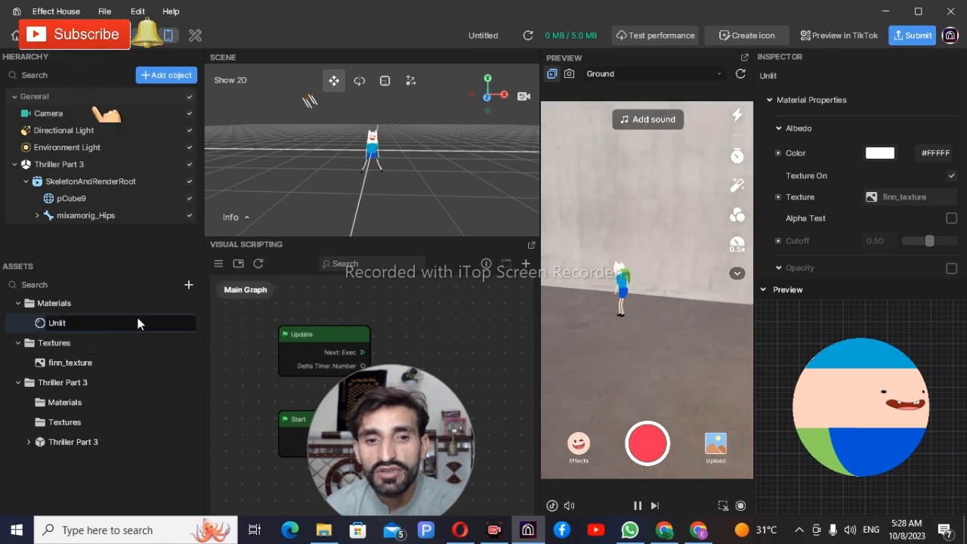
pyautogui.click(126, 381)
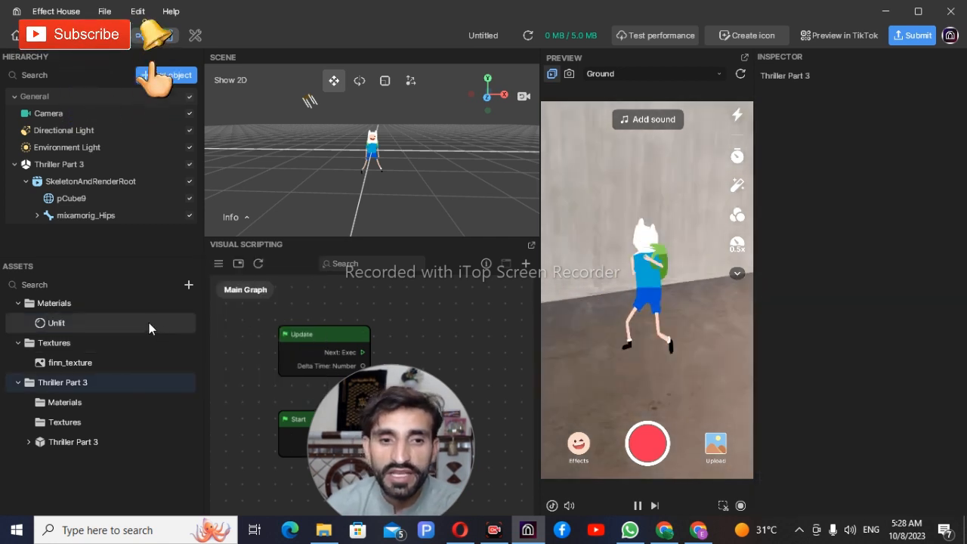
# - Rename the Unlit material to colur and reselect it to show its properties
pyautogui.click(149, 323)
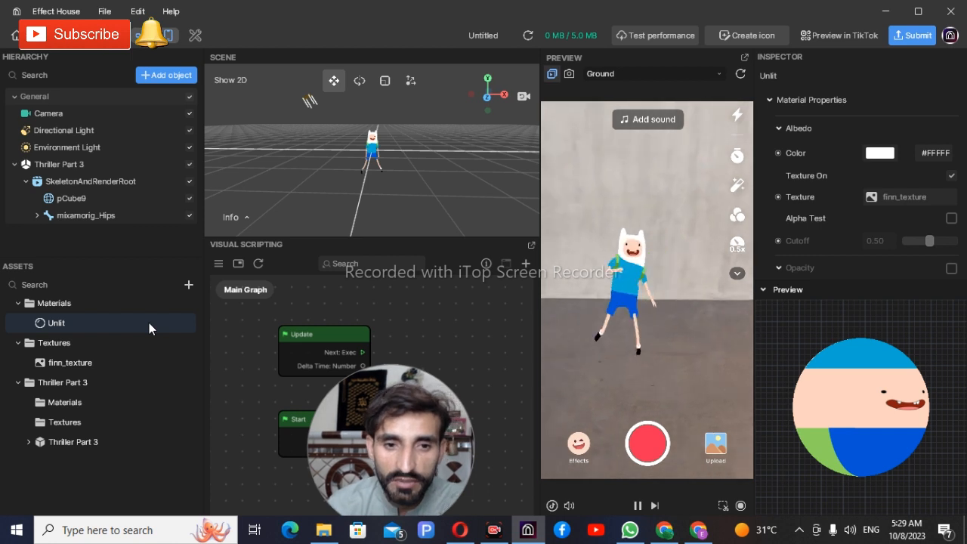
pyautogui.rightClick(149, 322)
pyautogui.click(181, 361)
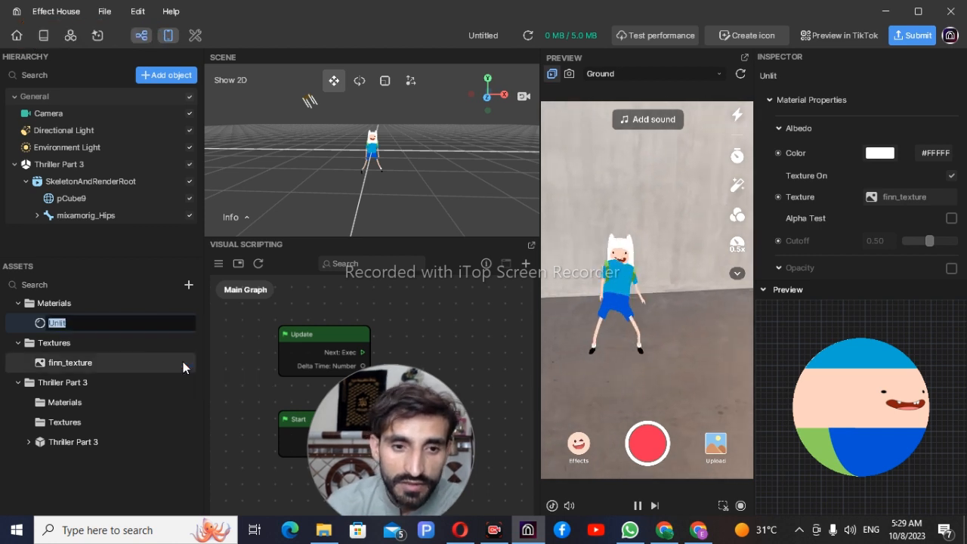
pyautogui.write('colur')
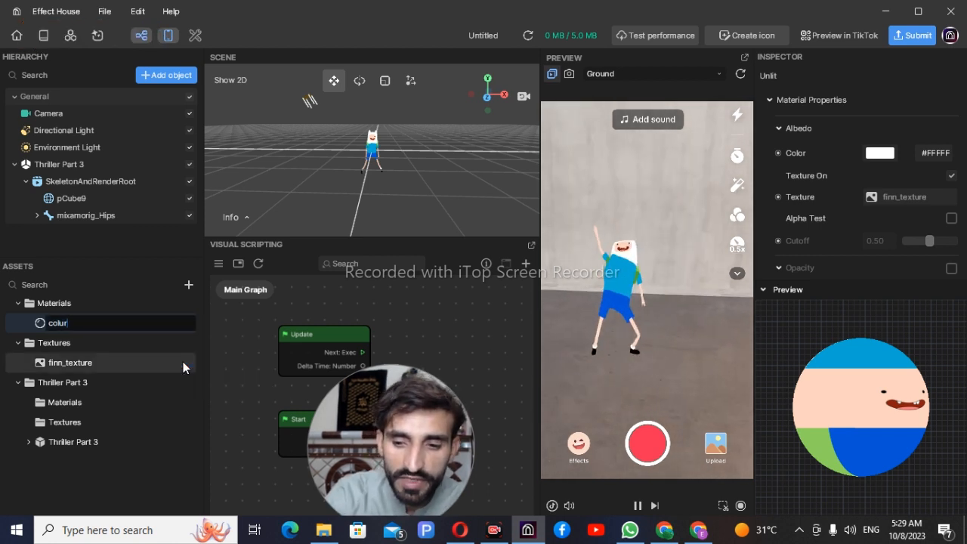
pyautogui.click(164, 420)
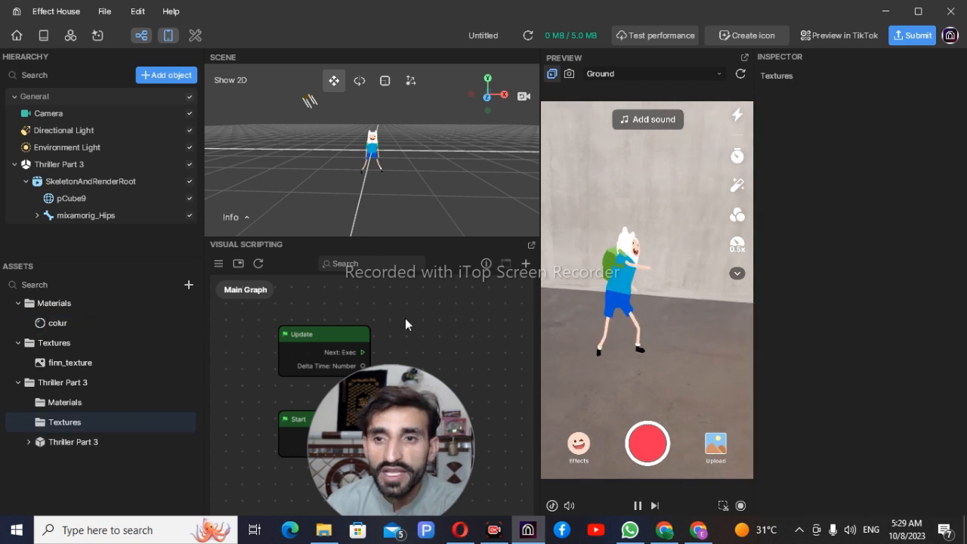
pyautogui.click(148, 324)
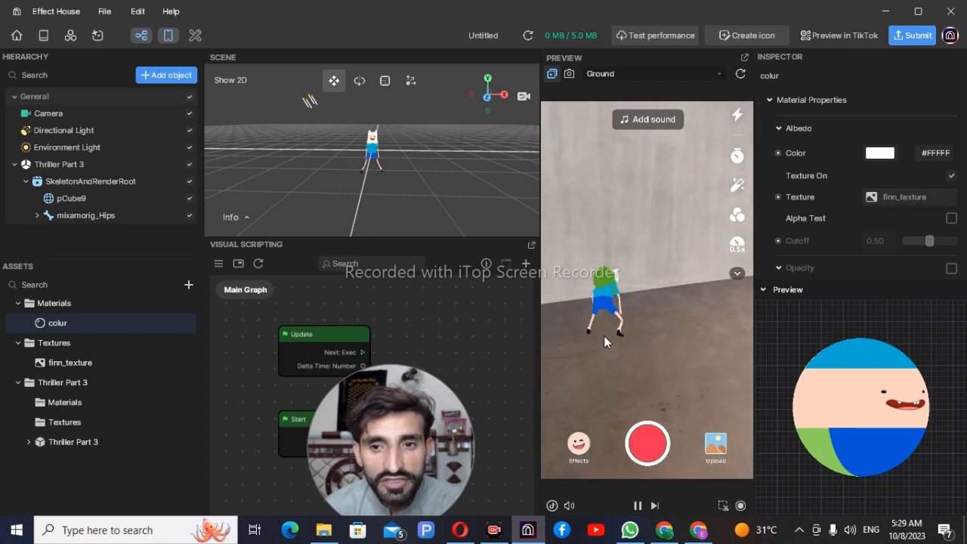
# - Move the pCube9 mesh in the scene to about X -0.74, Y -0.16, activate the Scale tool, and deselect the mesh
pyautogui.click(101, 200)
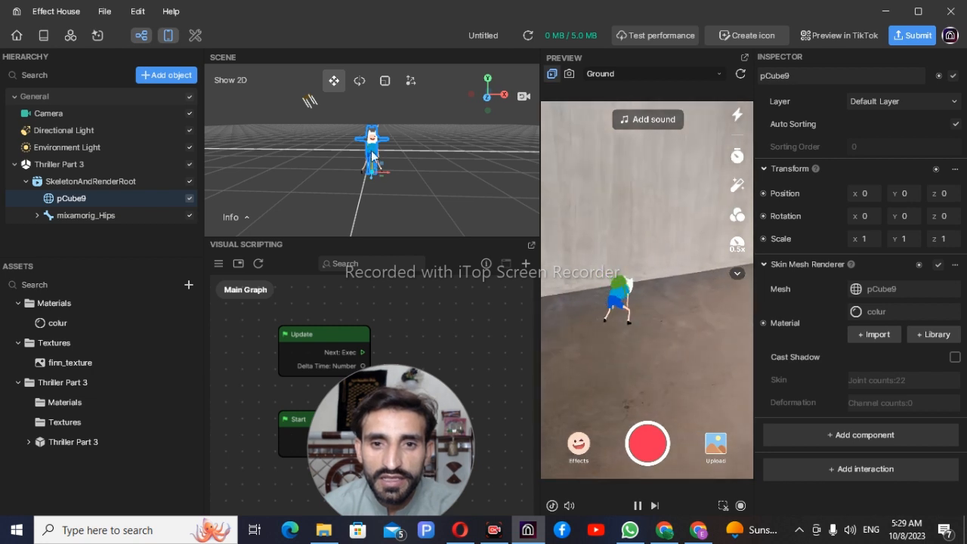
pyautogui.moveTo(370, 151)
pyautogui.mouseDown()
pyautogui.moveTo(372, 189)
pyautogui.moveTo(367, 167)
pyautogui.mouseUp()
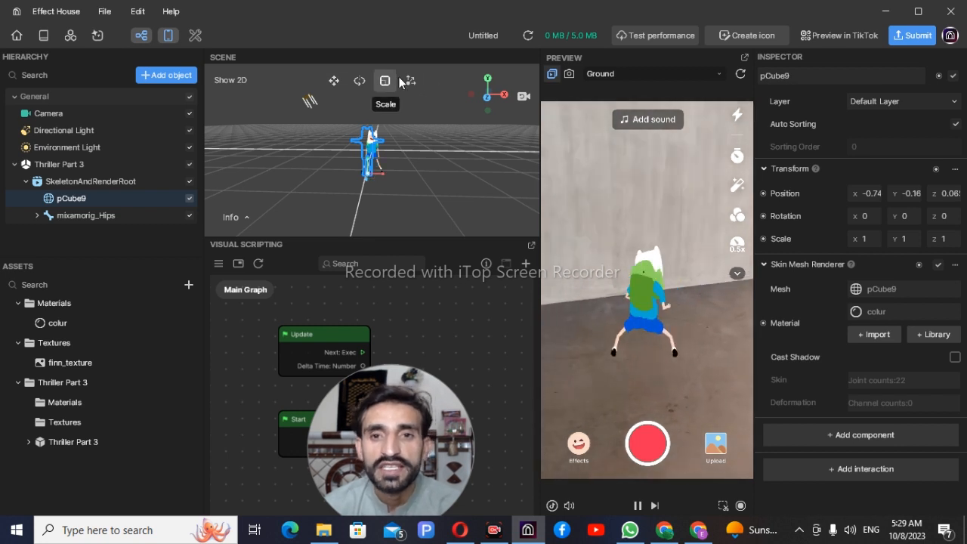
pyautogui.moveTo(462, 105)
pyautogui.mouseDown(button='right')
pyautogui.moveTo(469, 75)
pyautogui.moveTo(498, 136)
pyautogui.moveTo(524, 127)
pyautogui.moveTo(472, 136)
pyautogui.moveTo(467, 99)
pyautogui.moveTo(458, 123)
pyautogui.moveTo(507, 128)
pyautogui.moveTo(520, 119)
pyautogui.moveTo(457, 112)
pyautogui.moveTo(462, 104)
pyautogui.moveTo(502, 131)
pyautogui.moveTo(515, 118)
pyautogui.moveTo(474, 126)
pyautogui.moveTo(467, 108)
pyautogui.mouseUp(button='right')
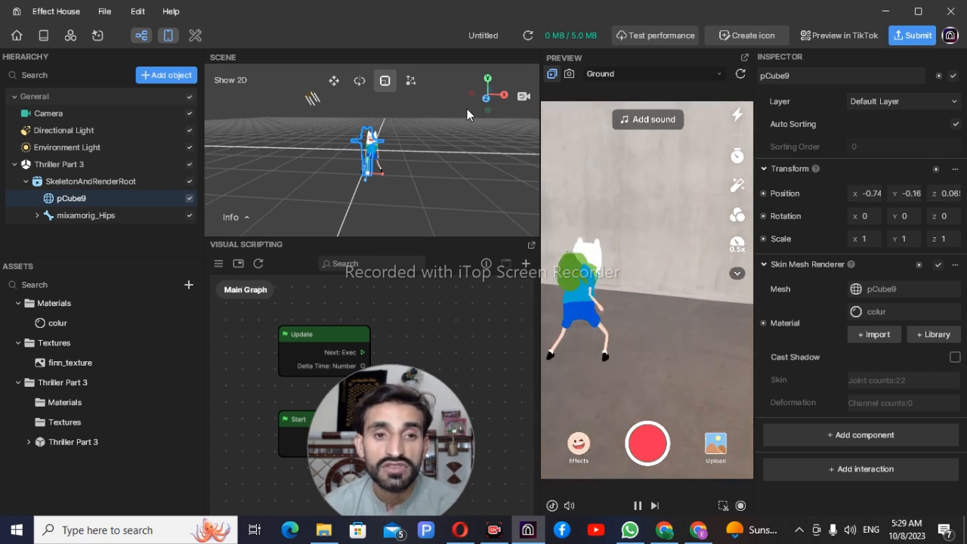
pyautogui.click(495, 133)
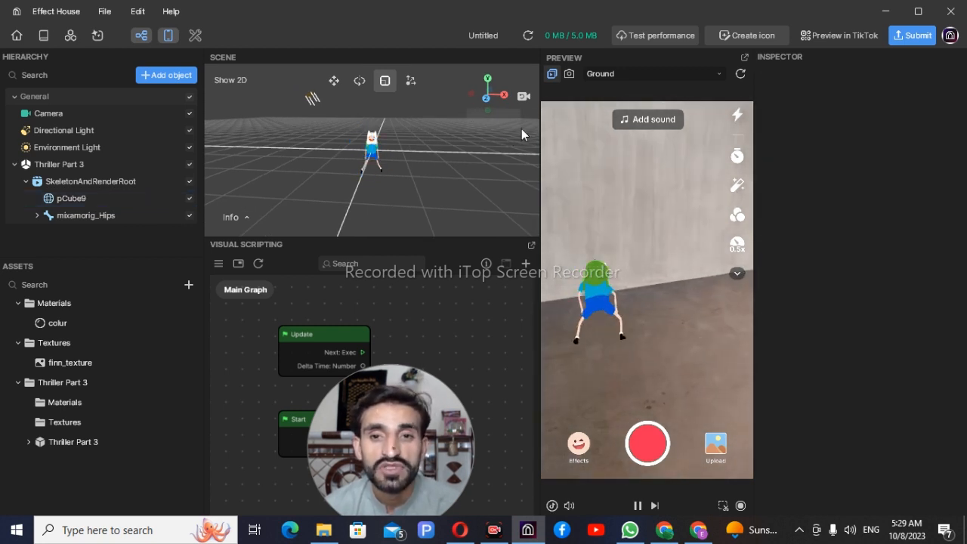